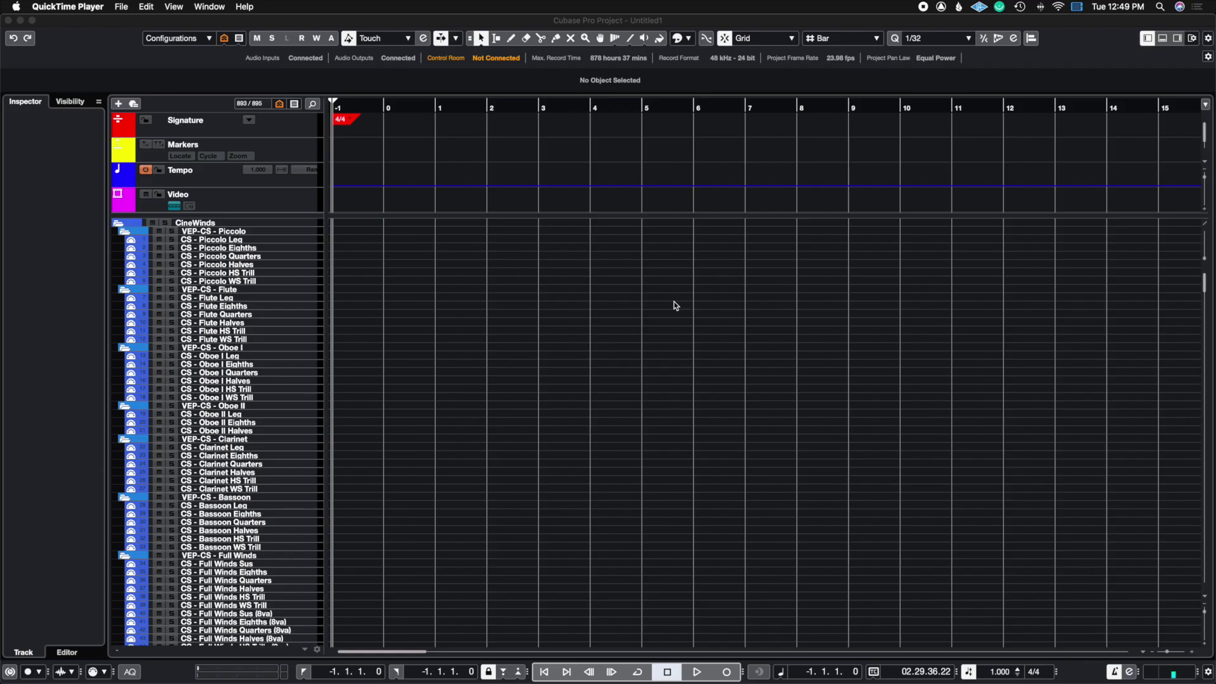
Look through the track list, toggle the left zone off and on, and display its track Visibility list.
drag(1206, 283, 1211, 577)
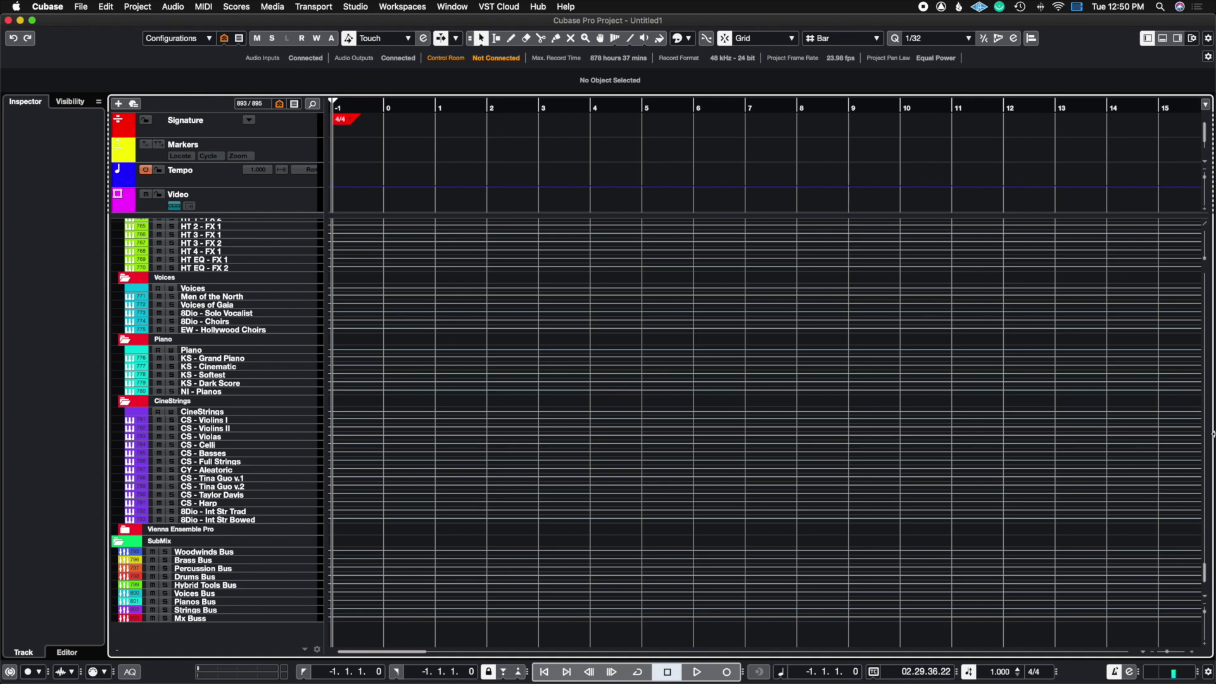
click(1147, 41)
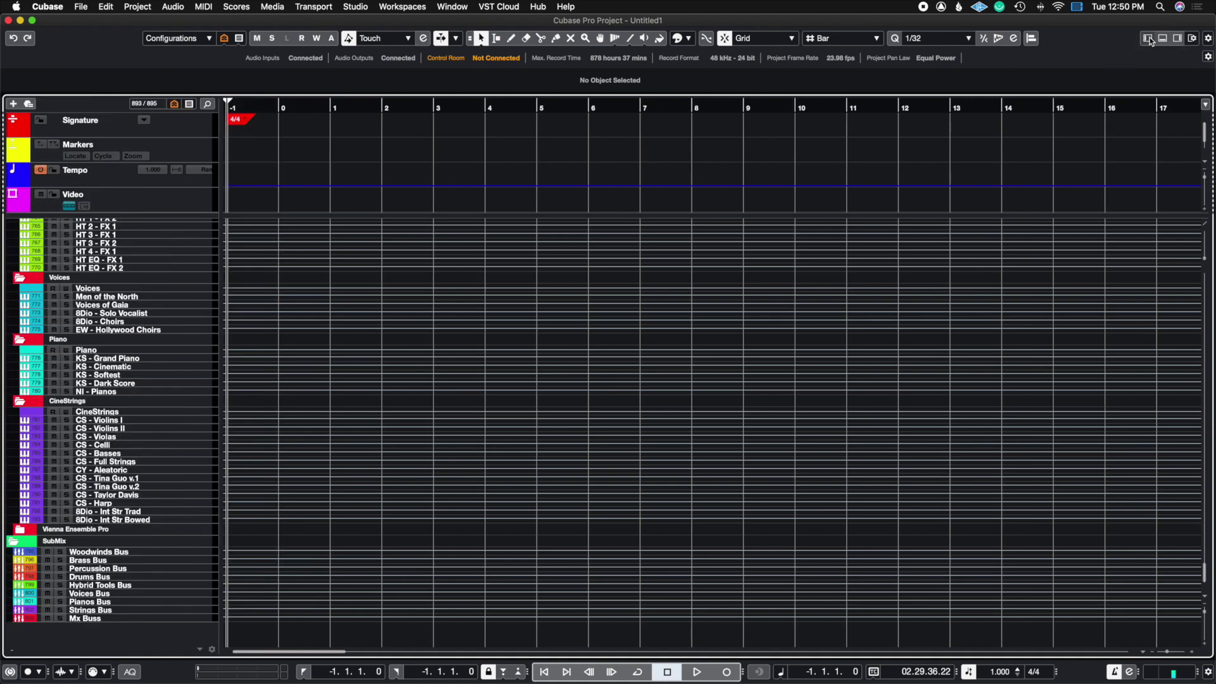
click(1148, 41)
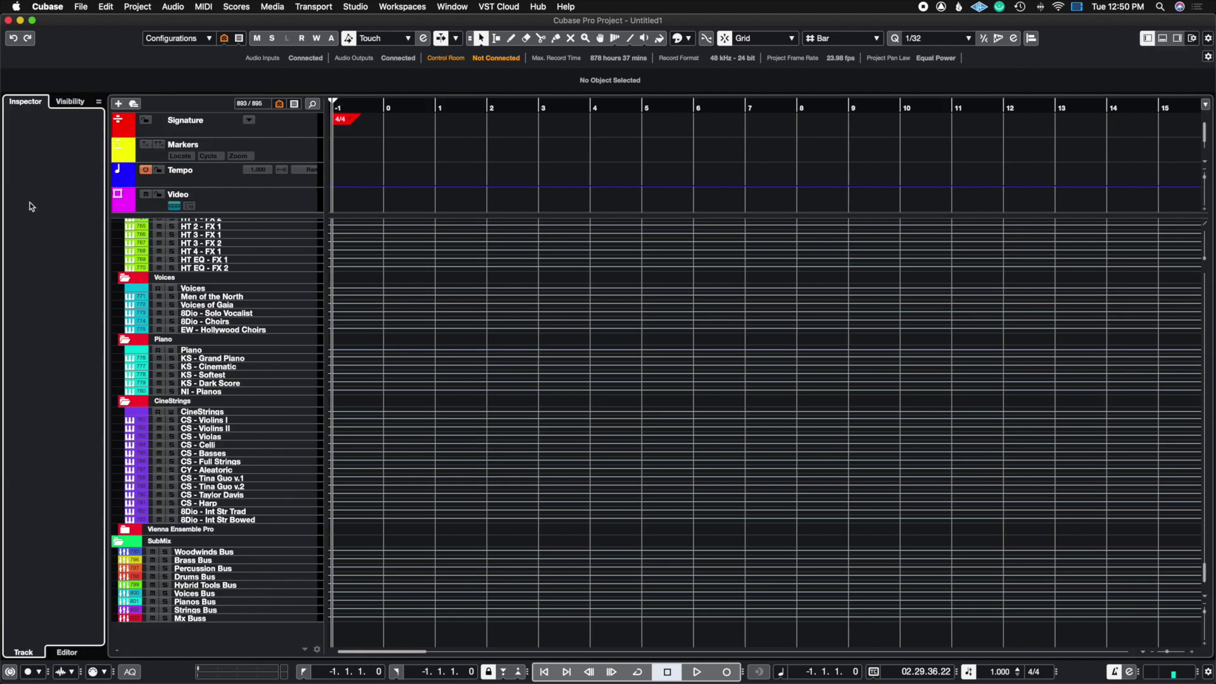
click(68, 104)
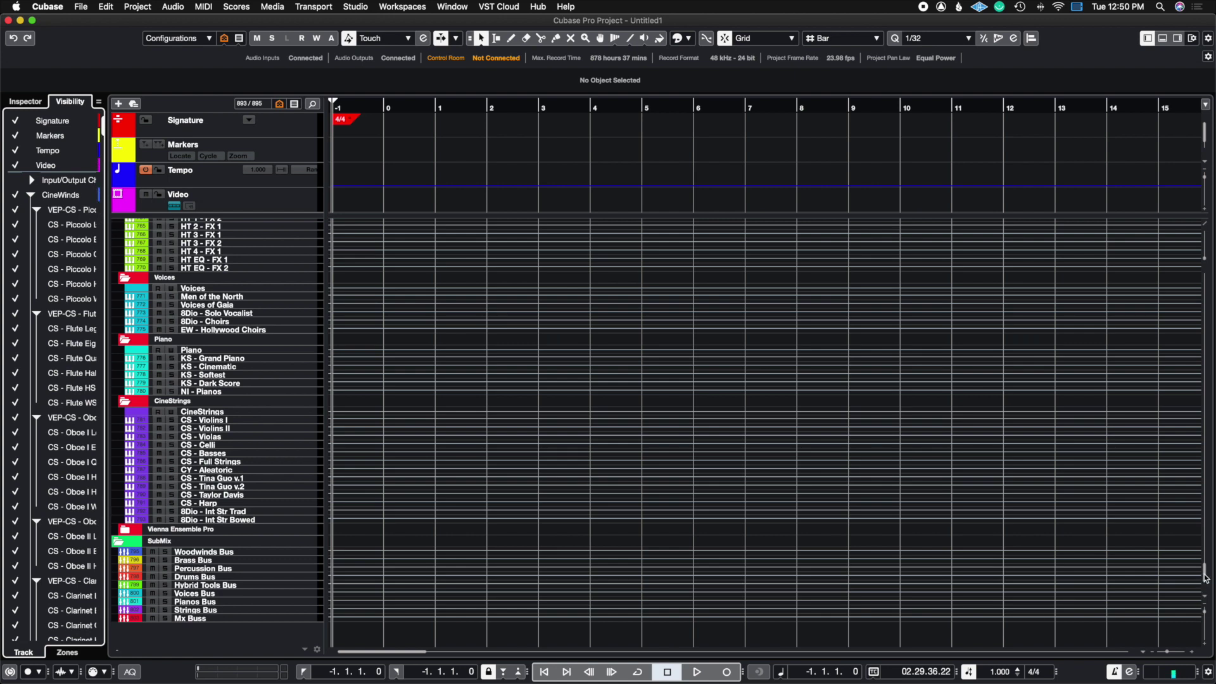
Hide the CineWinds, CineBrass, Percussion and Drums folders from the track list using their visibility checkmarks.
drag(1205, 578, 1208, 283)
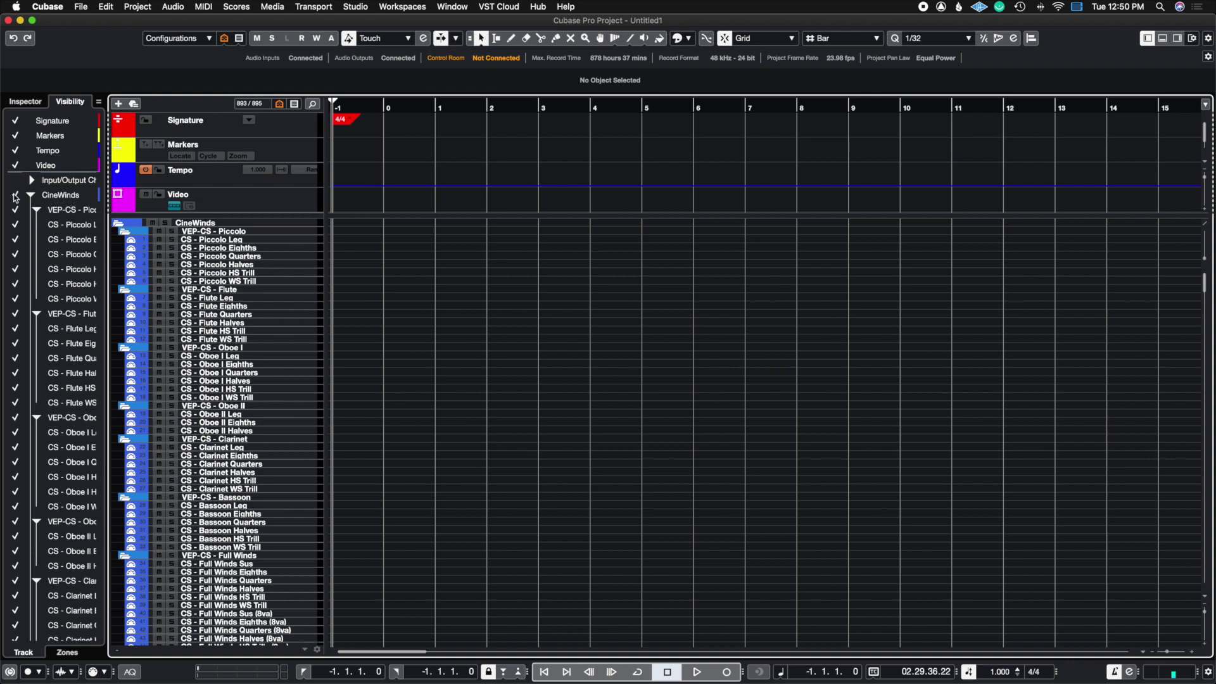
click(14, 195)
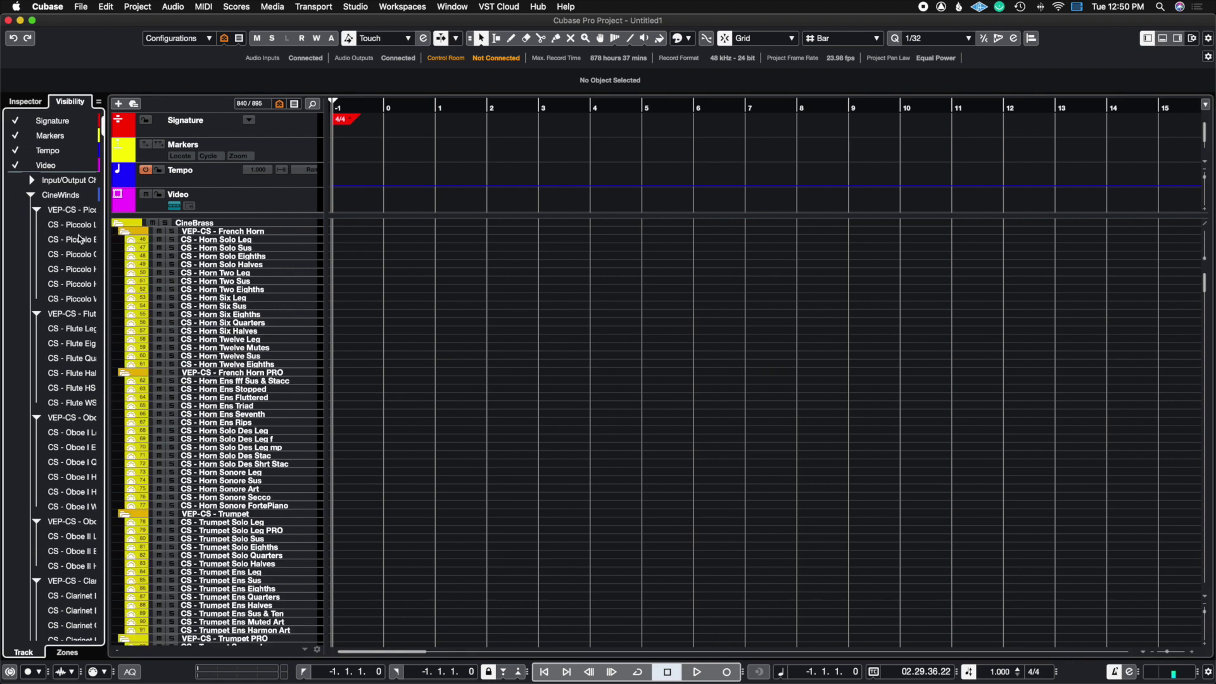
scroll(49, 227, down, 10)
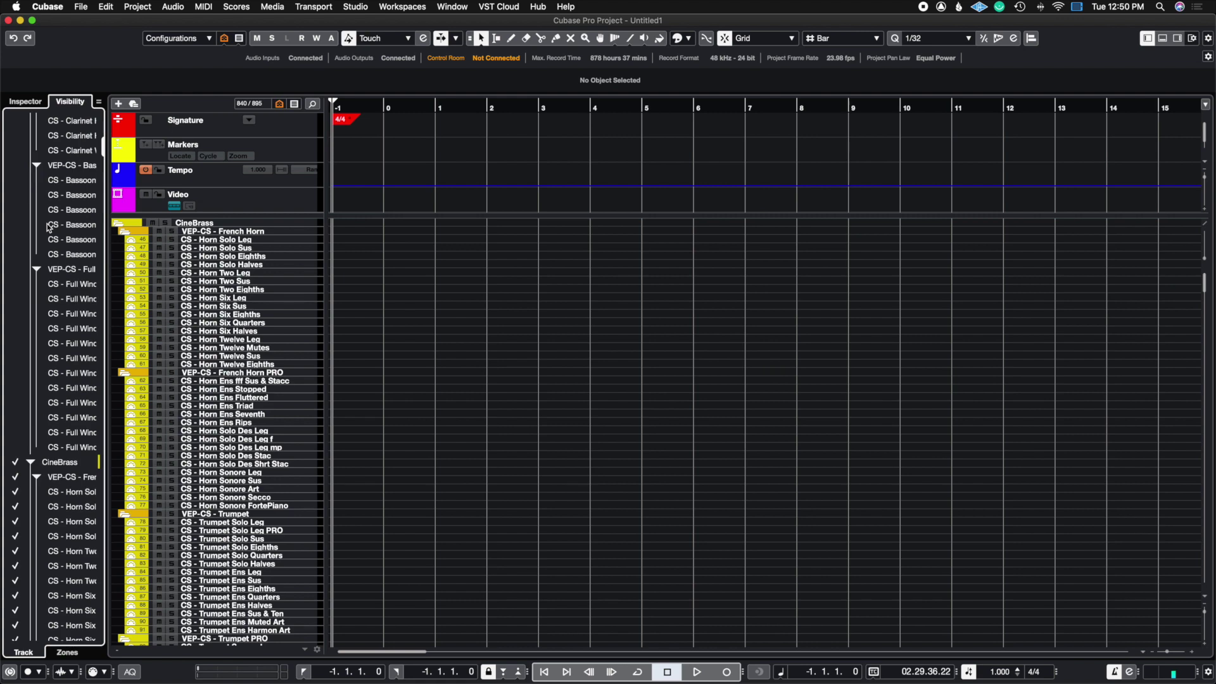
click(15, 463)
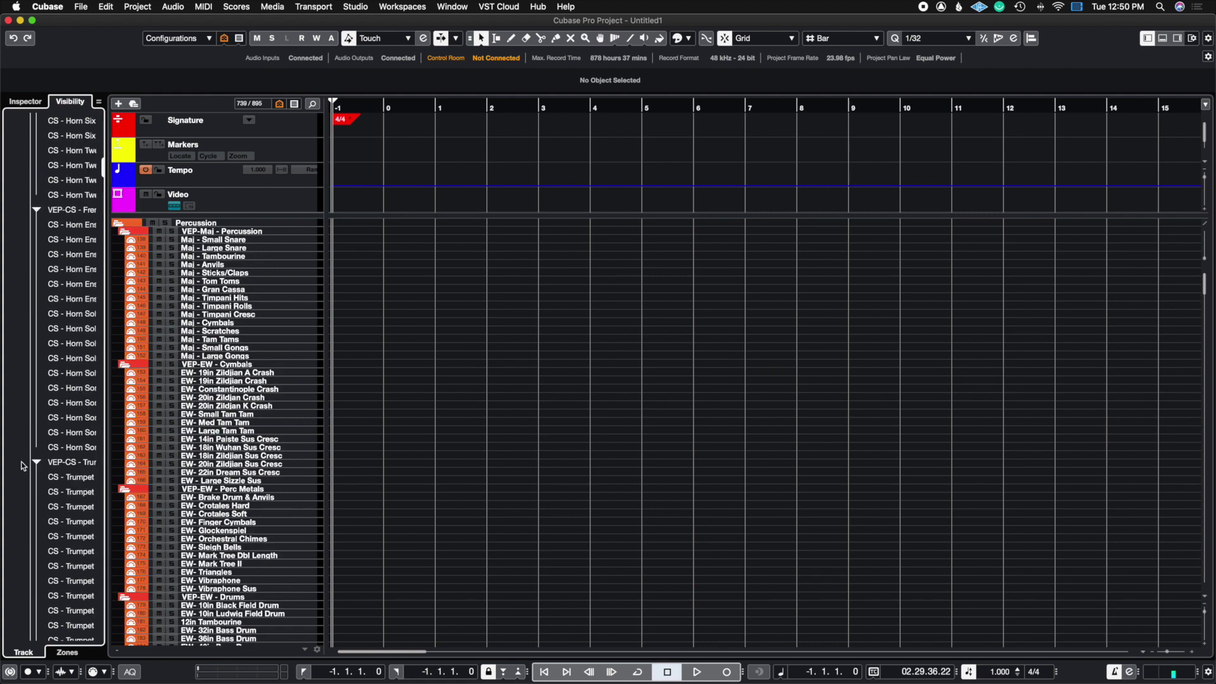
scroll(19, 443, down, 15)
click(16, 404)
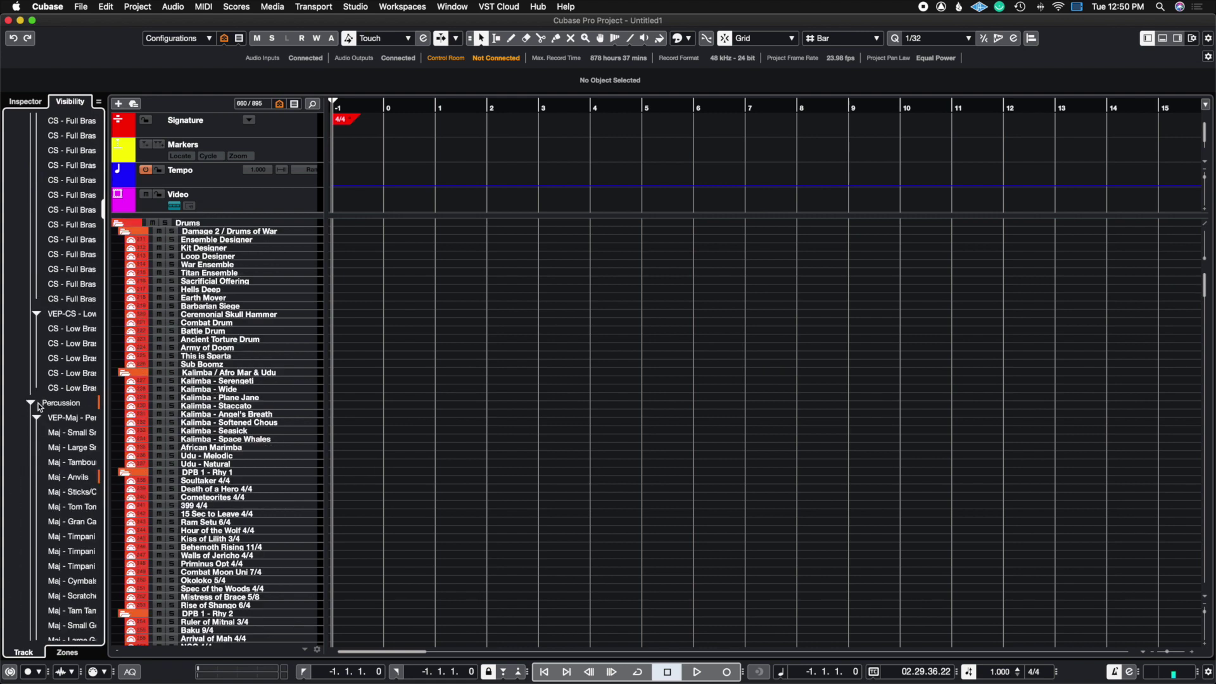
scroll(24, 463, down, 10)
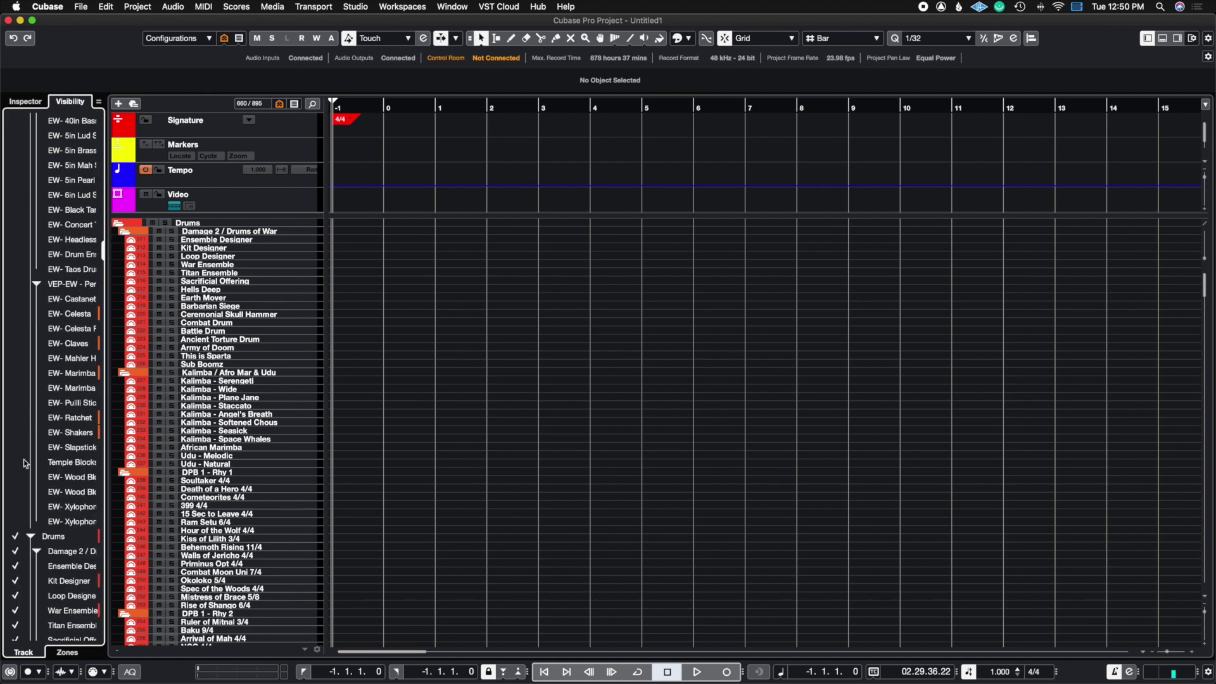
click(17, 540)
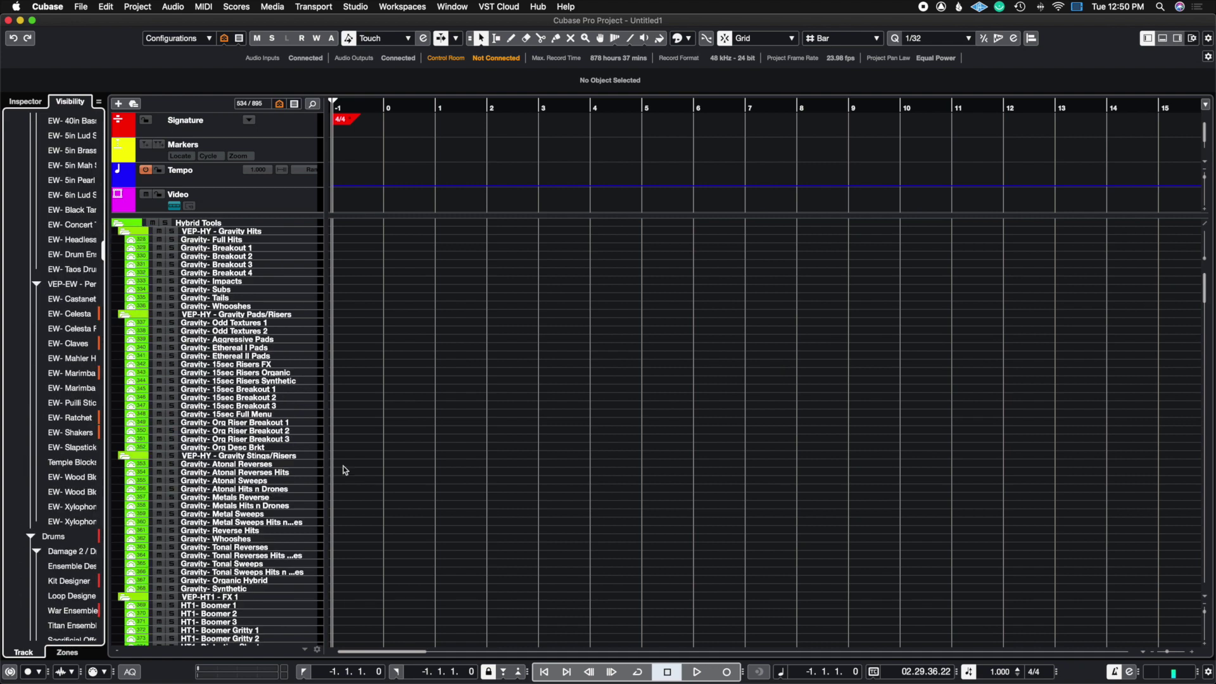
Review the tracks that remain shown and the unchecked folders in the Visibility list.
scroll(450, 472, down, 15)
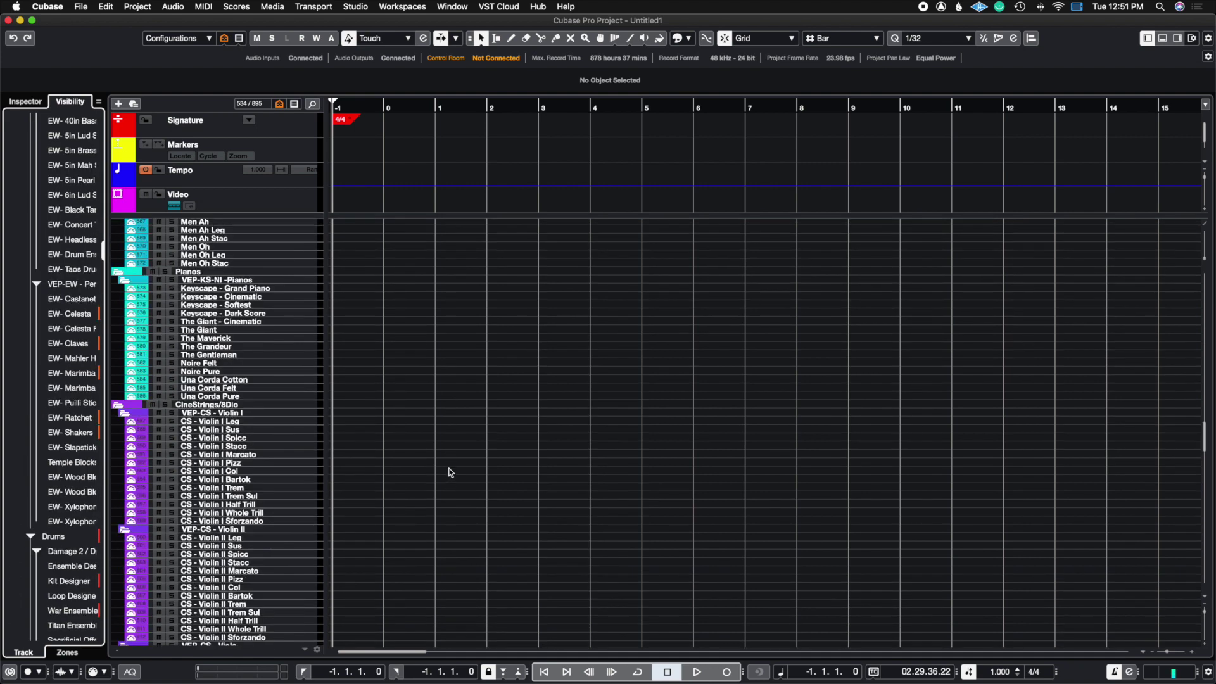
scroll(452, 469, up, 10)
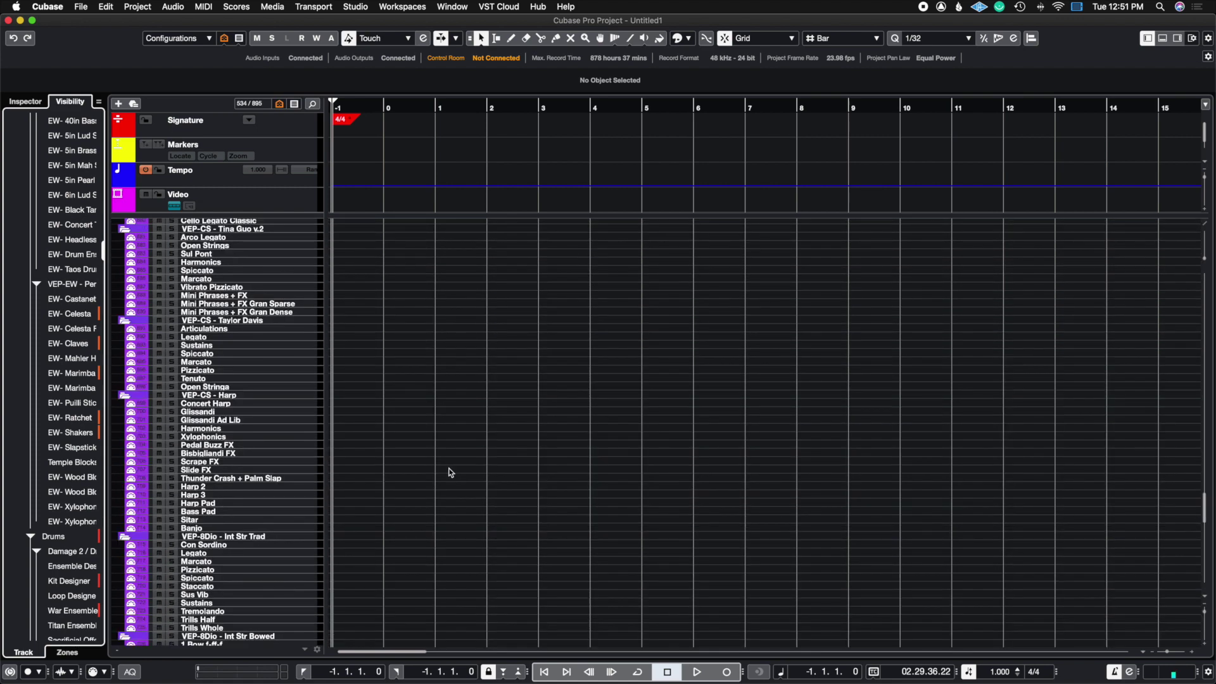
scroll(450, 472, up, 10)
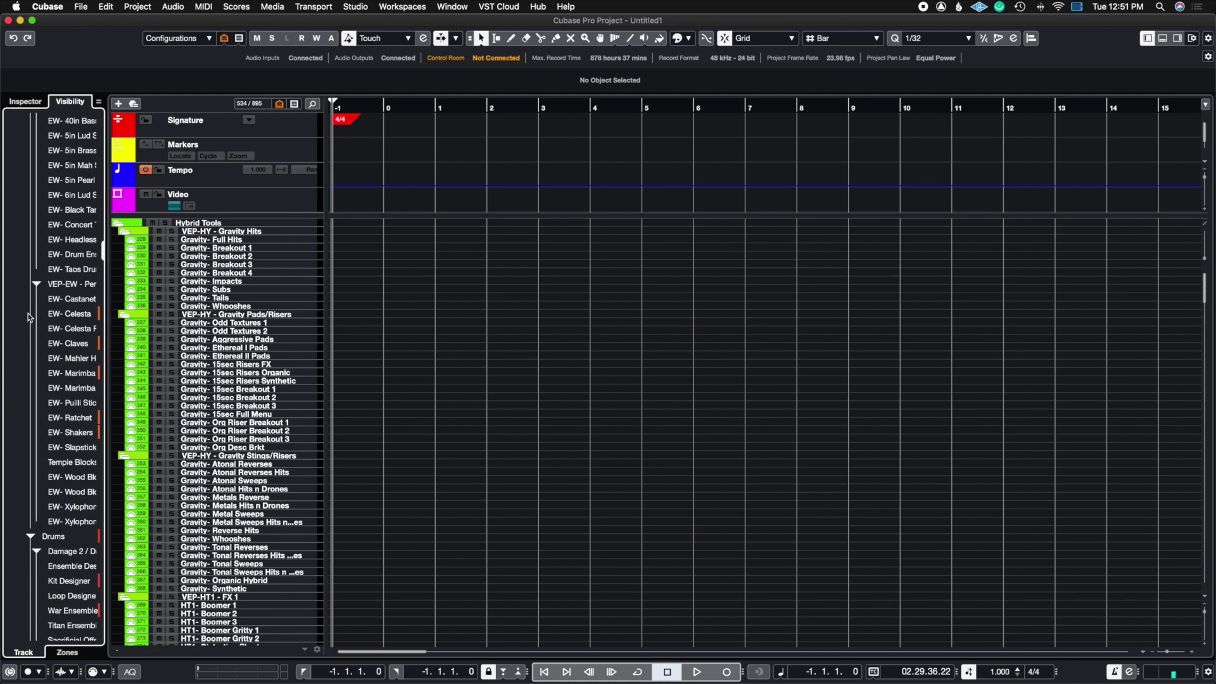
scroll(29, 317, up, 10)
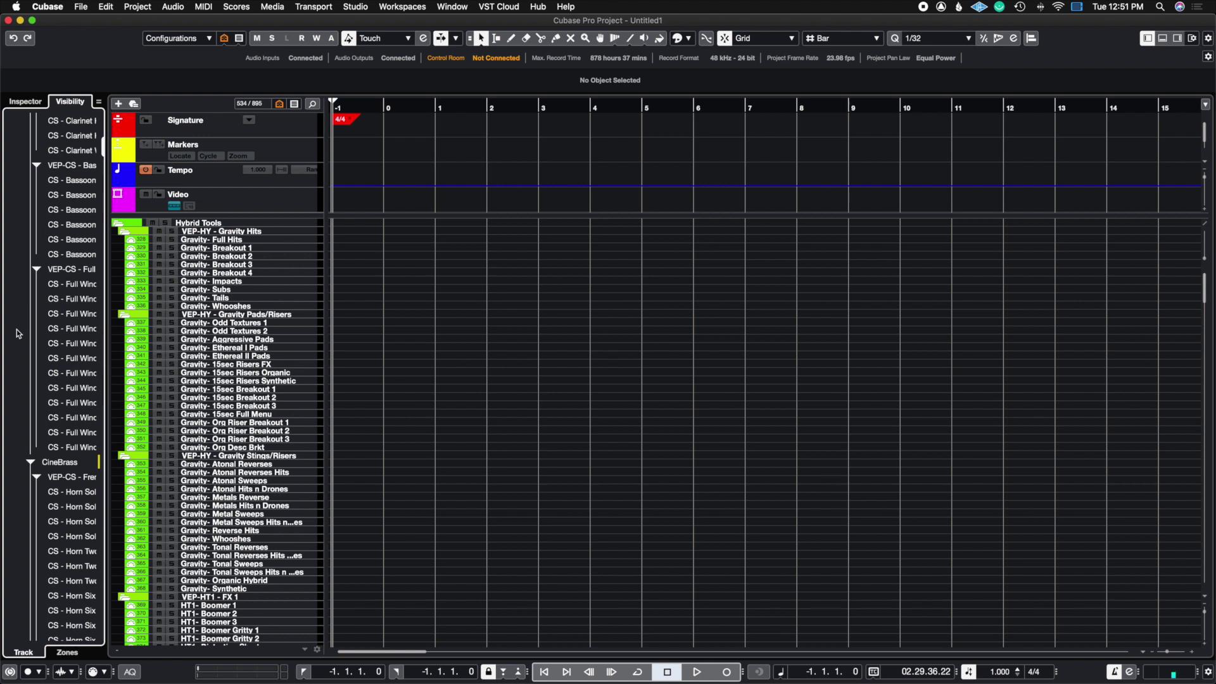
scroll(17, 334, up, 10)
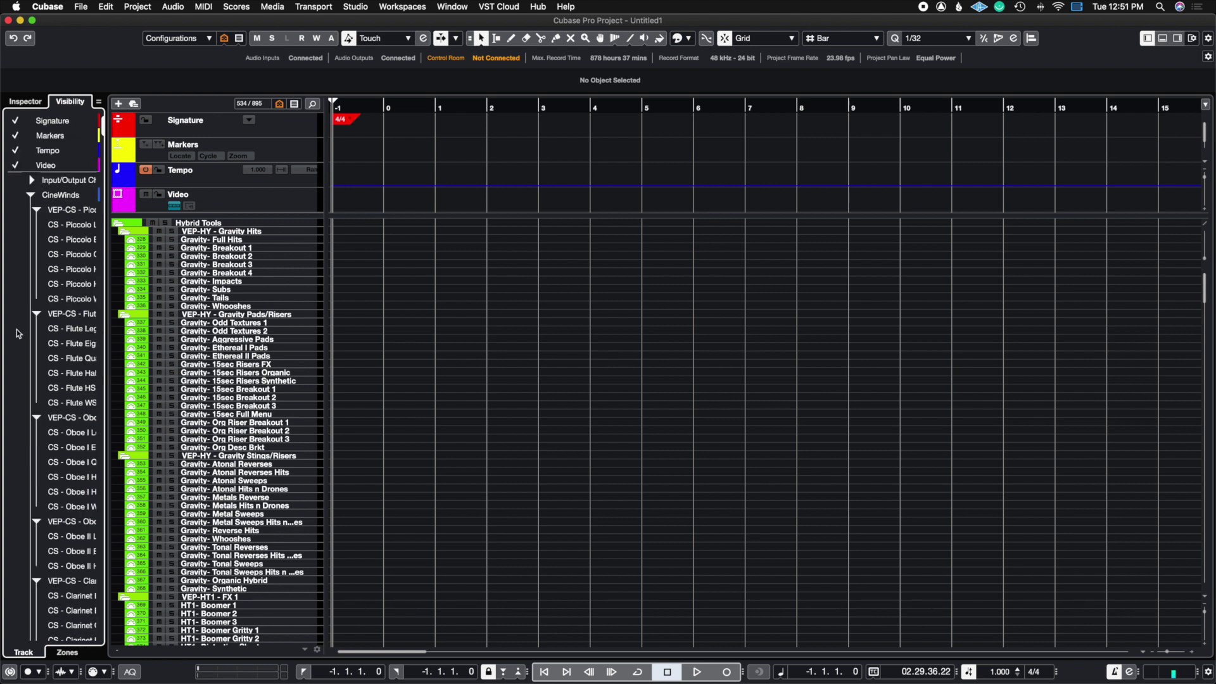
scroll(17, 334, down, 15)
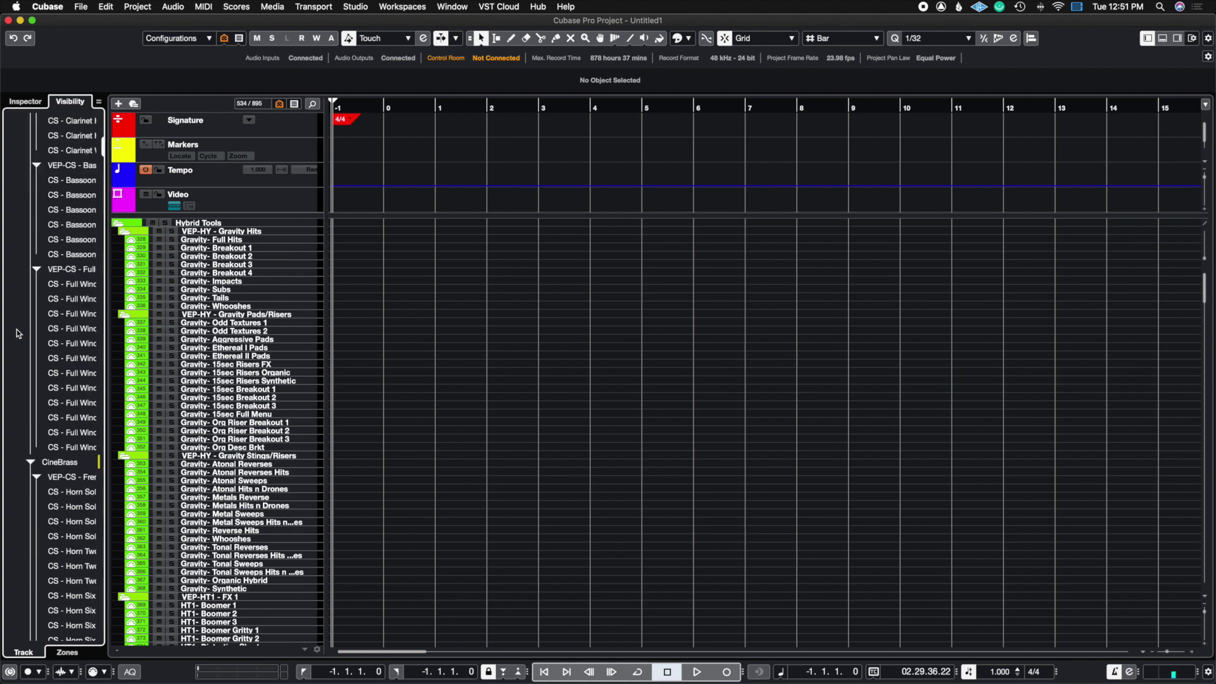
scroll(17, 334, down, 10)
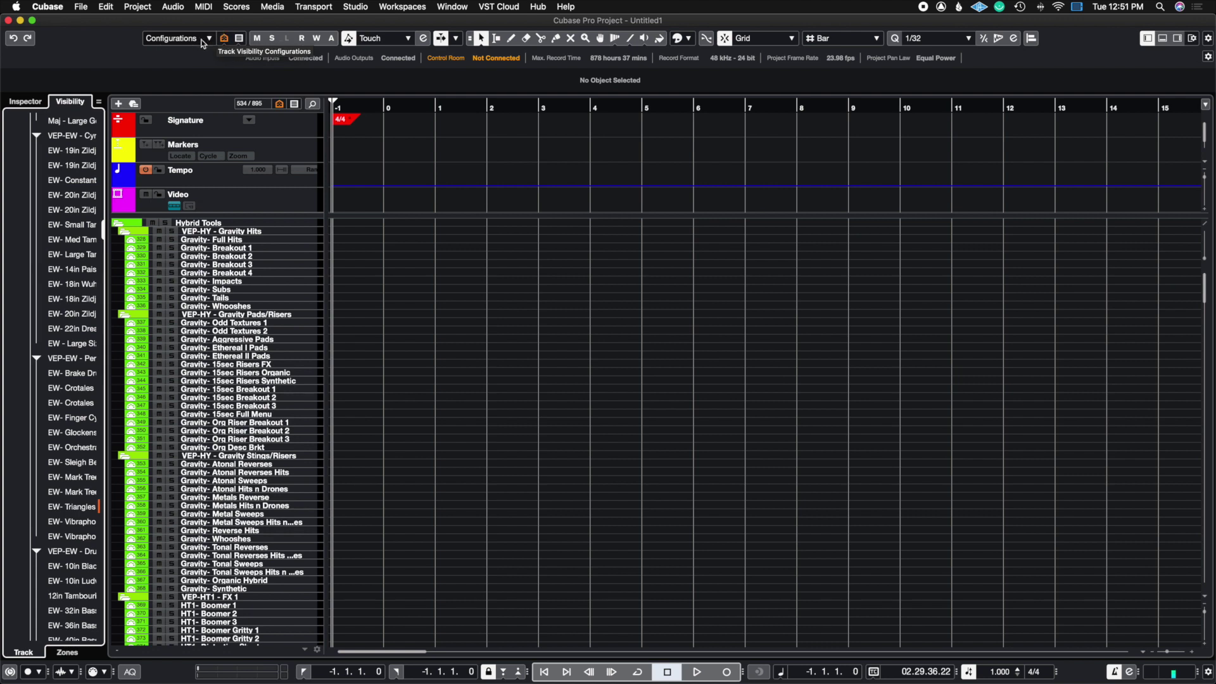
Remove the Track Visibility Configurations controls from the project toolbar and restore them.
right_click(1210, 40)
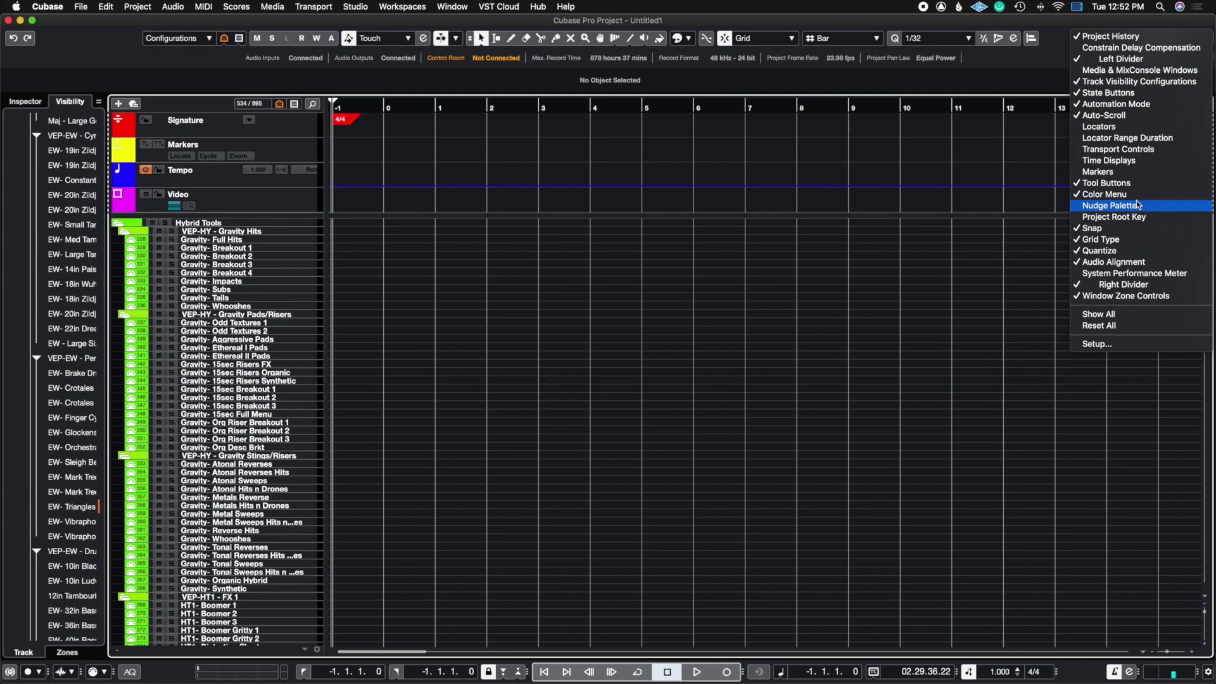
click(1151, 85)
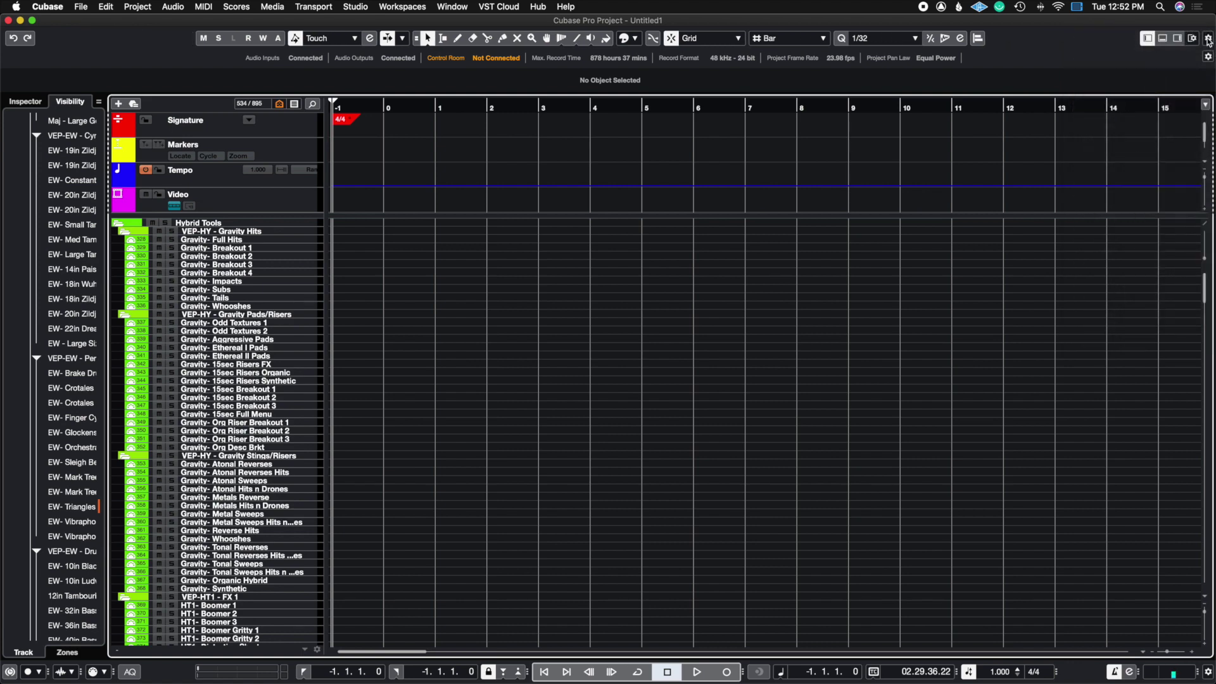
click(1208, 39)
click(1151, 85)
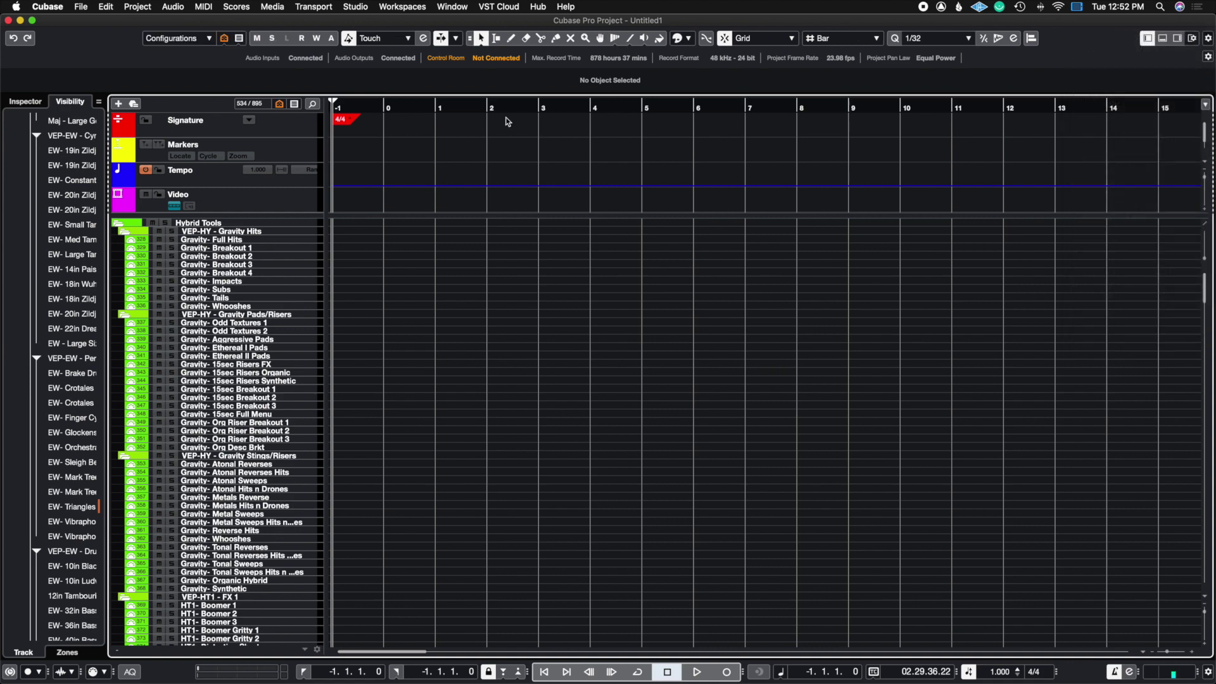
Make all tracks in the project visible and hide only the Input/Output Channels folder.
click(224, 48)
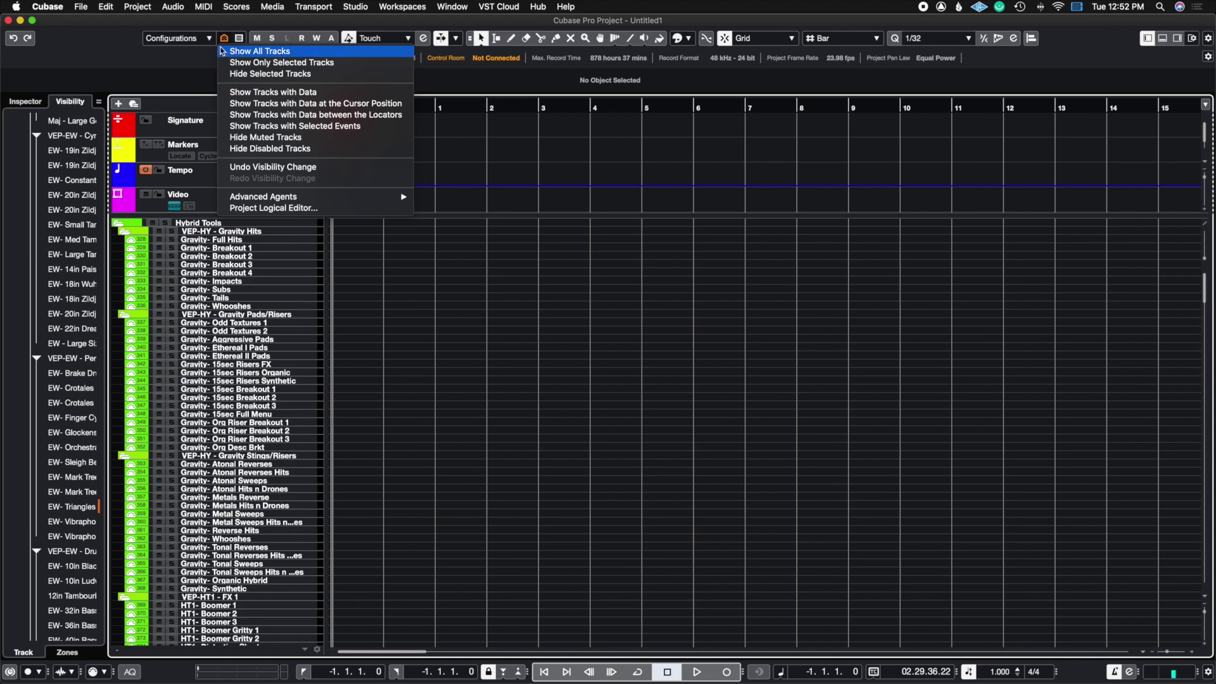
click(238, 53)
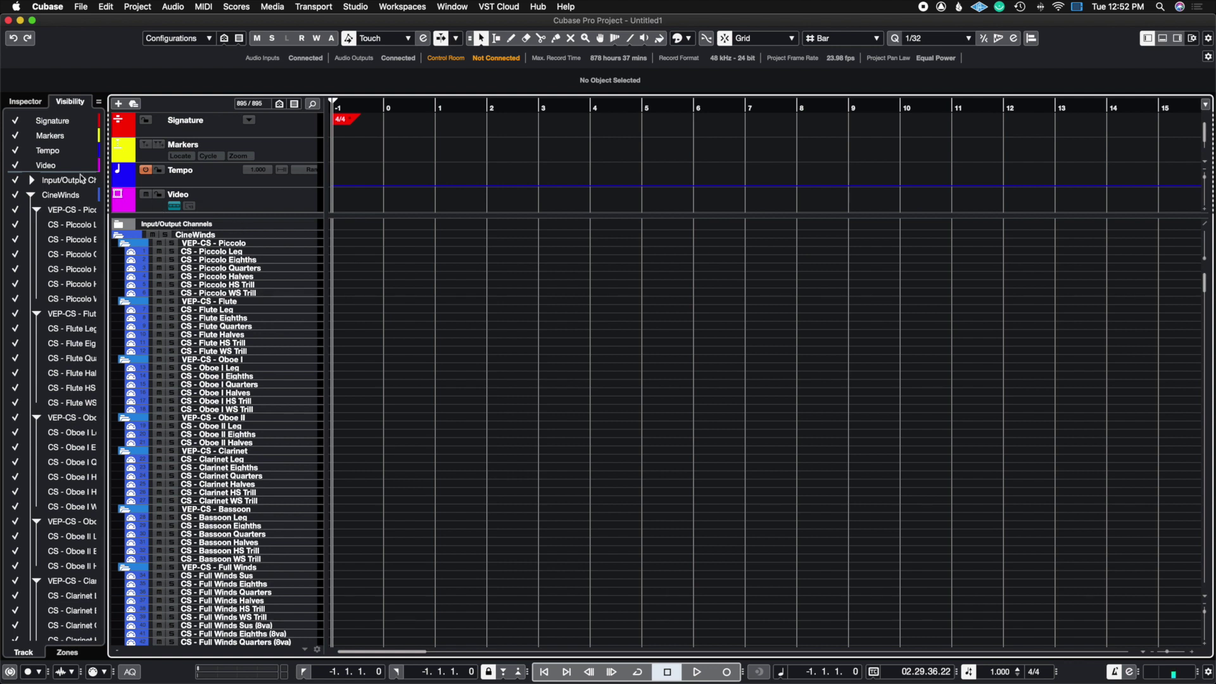
click(15, 179)
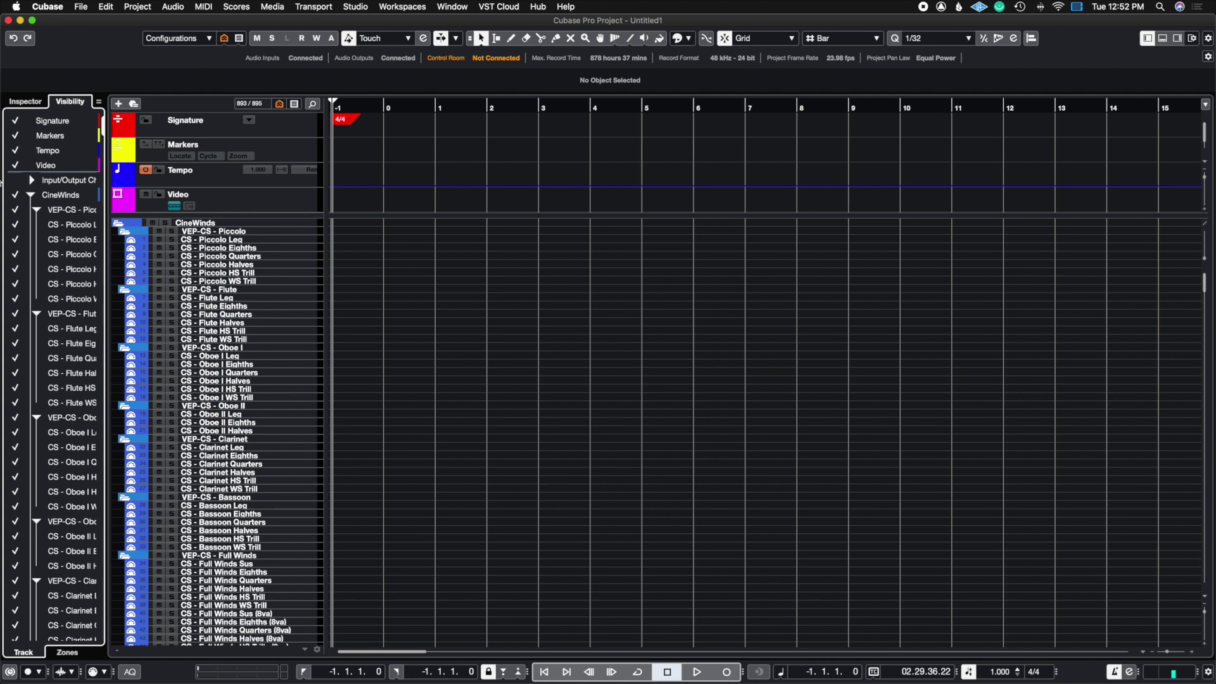
click(15, 180)
click(15, 180)
Select the VEP-CS - Piccolo and VEP-CS - Flute folders with their tracks and show only the selected tracks.
click(224, 40)
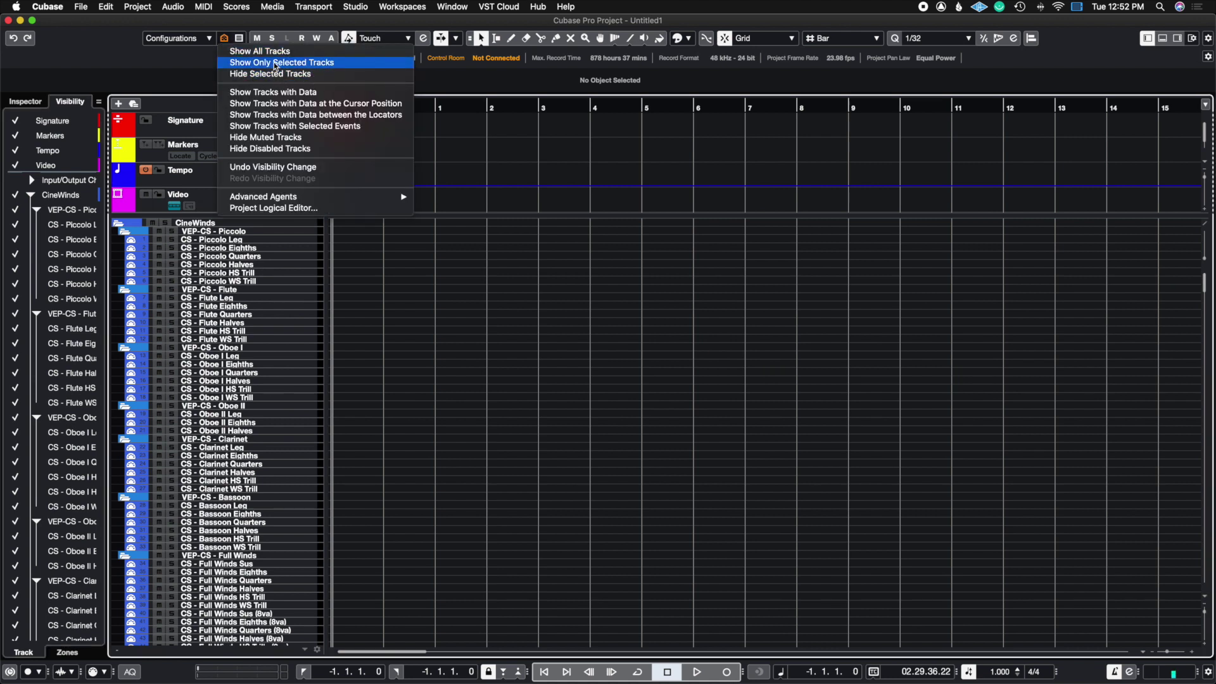
click(276, 238)
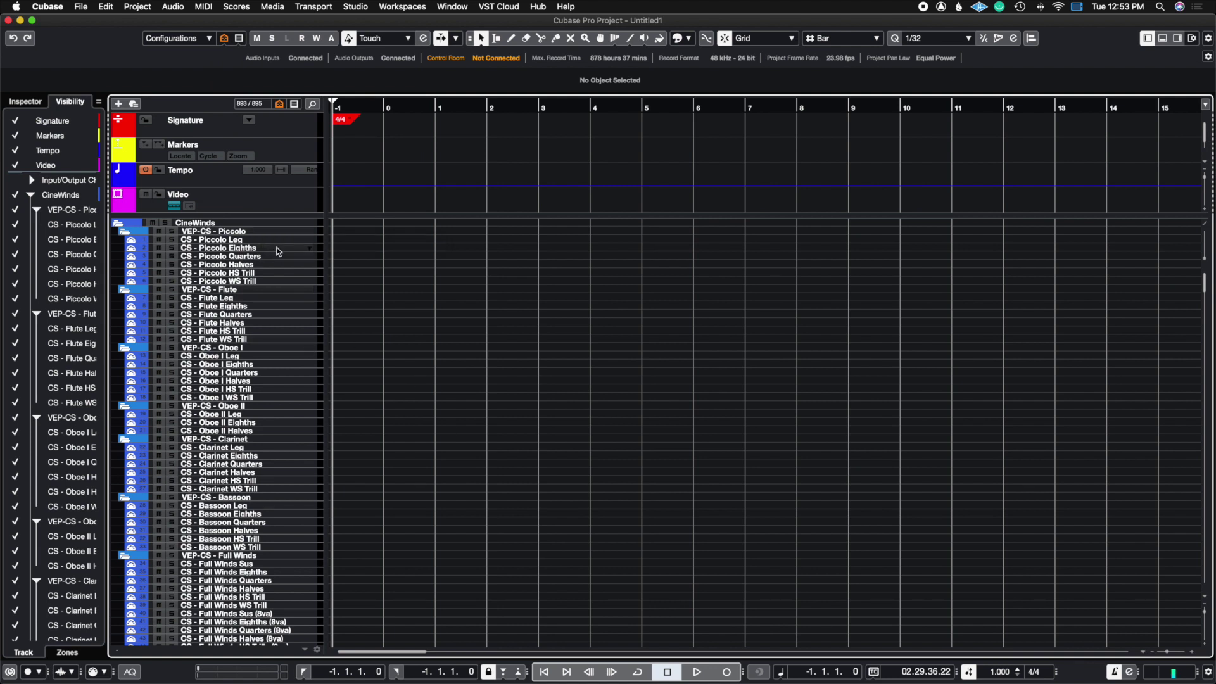
click(273, 232)
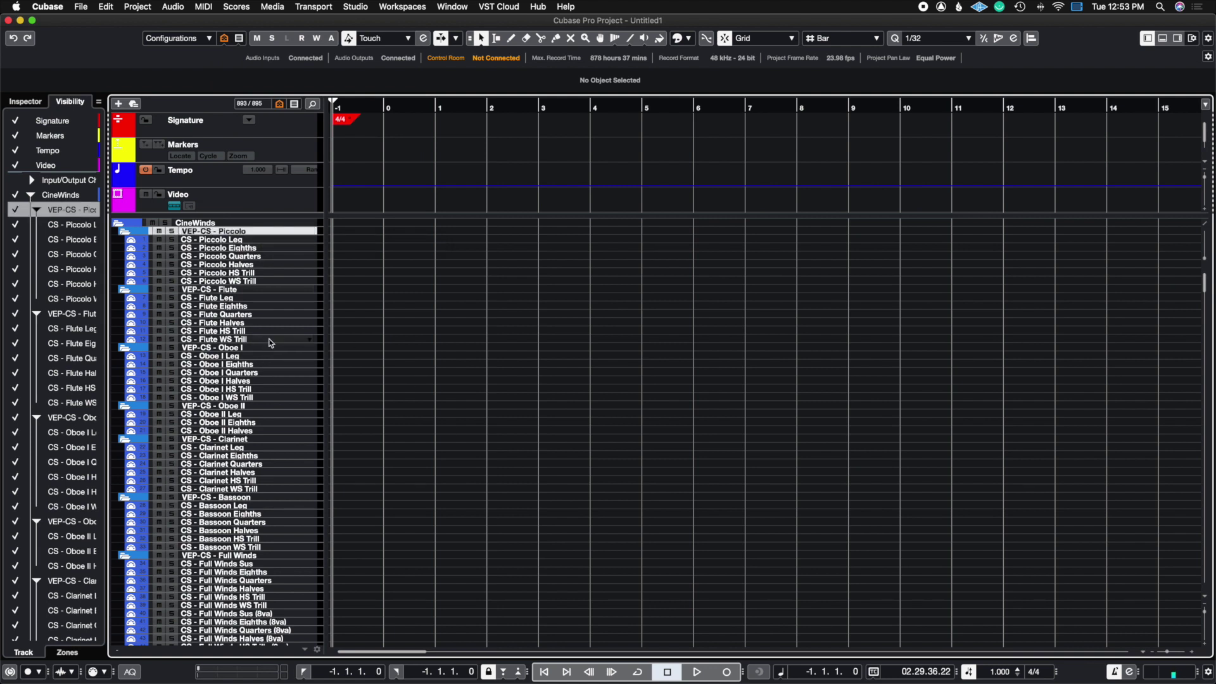
shift+click(271, 343)
click(224, 38)
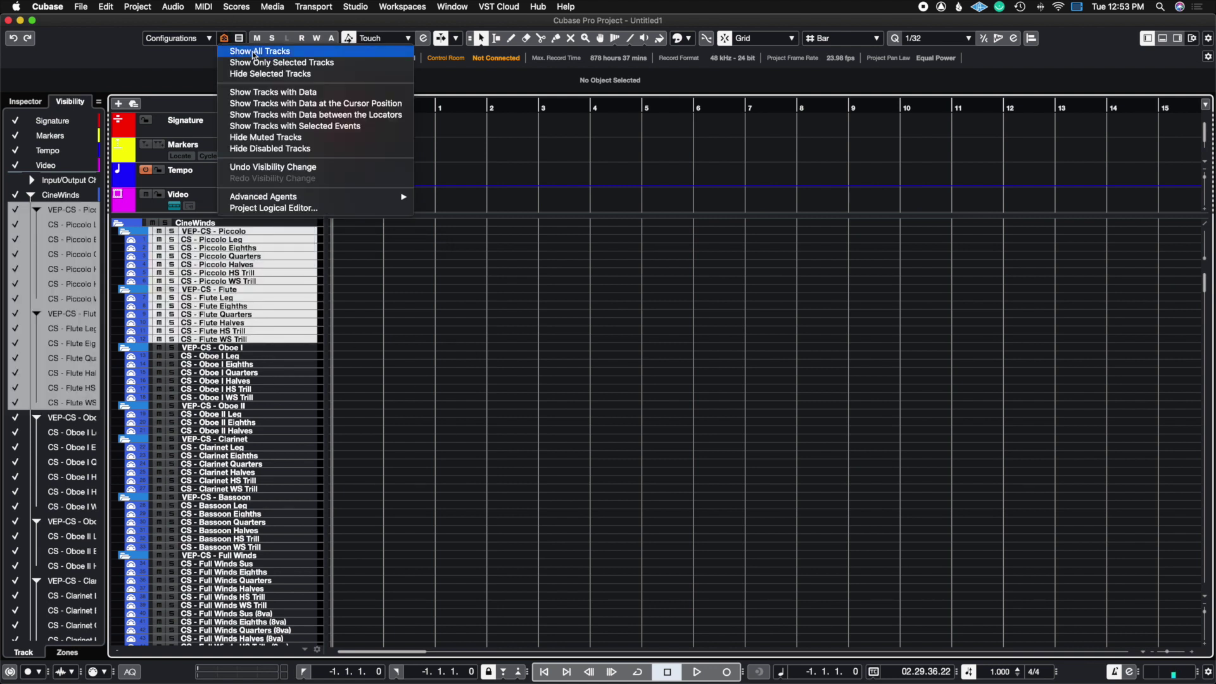
click(289, 64)
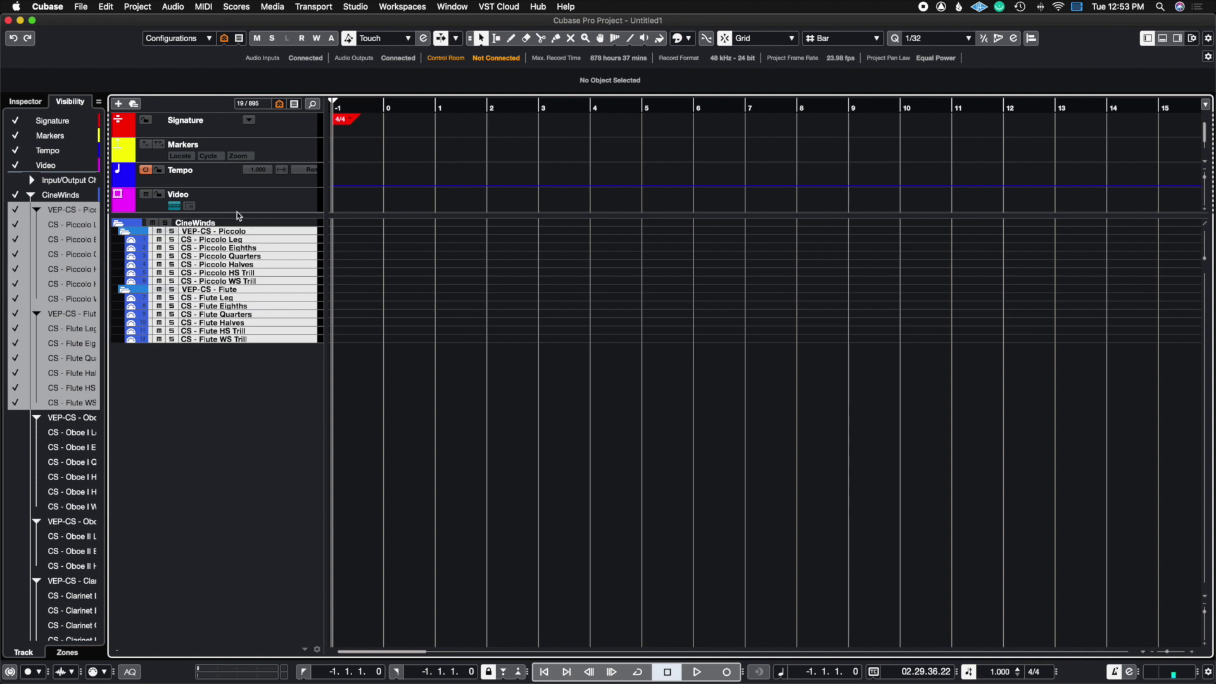
Bring back the full track list, leaving the Input/Output Channels folder hidden.
click(225, 38)
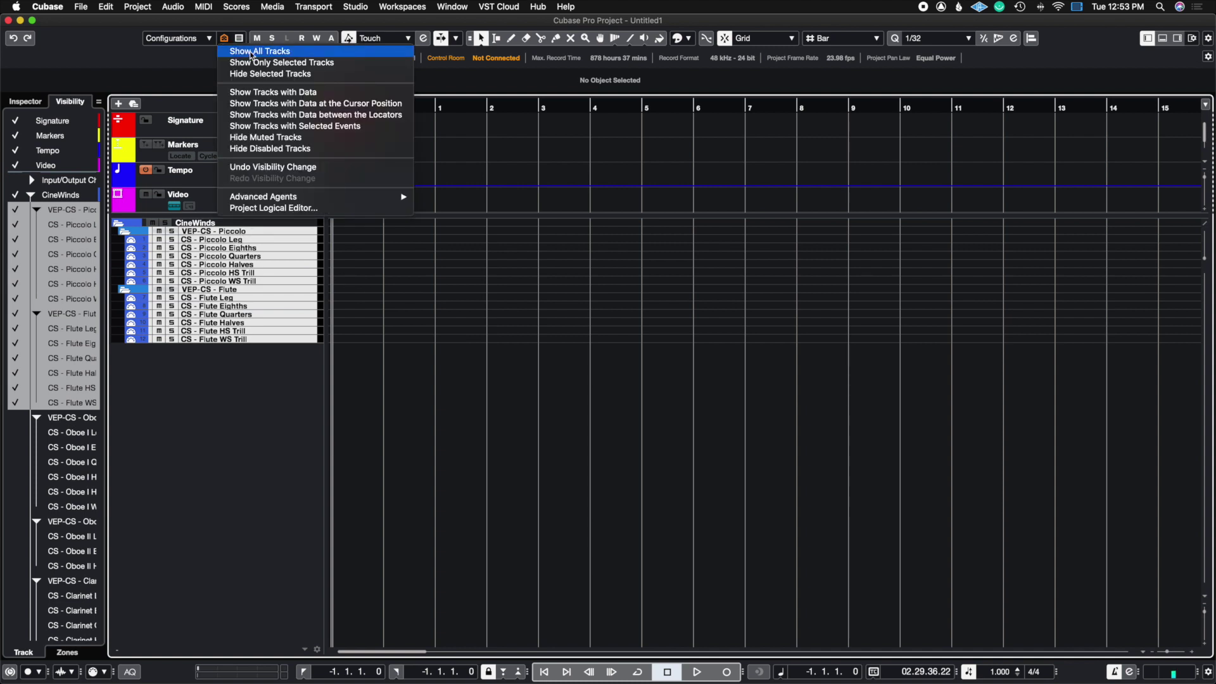
click(251, 52)
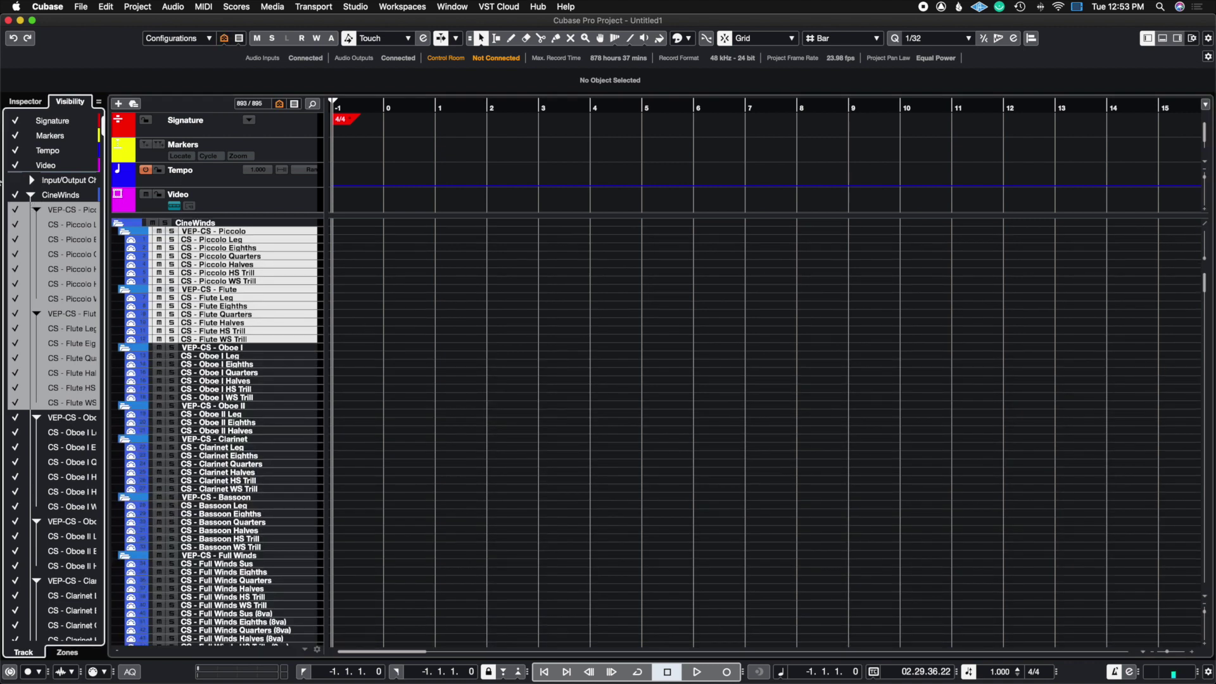
Hide the selected Piccolo and Flute tracks and restore their visibility.
click(224, 39)
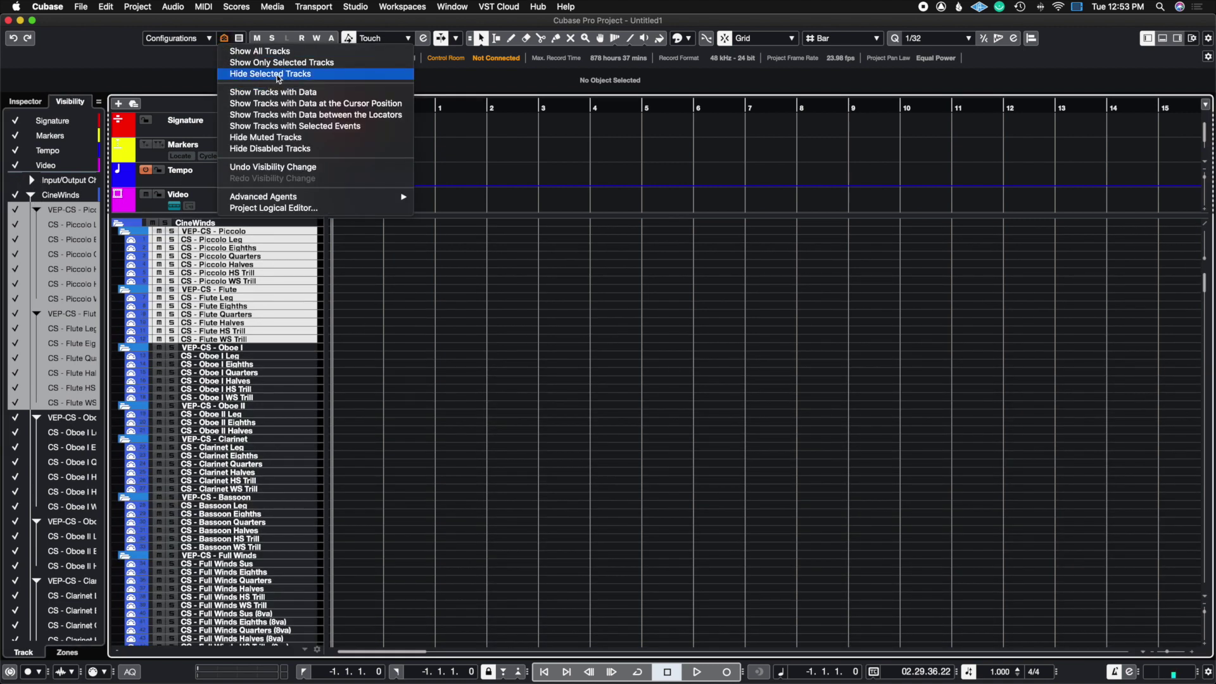
click(271, 74)
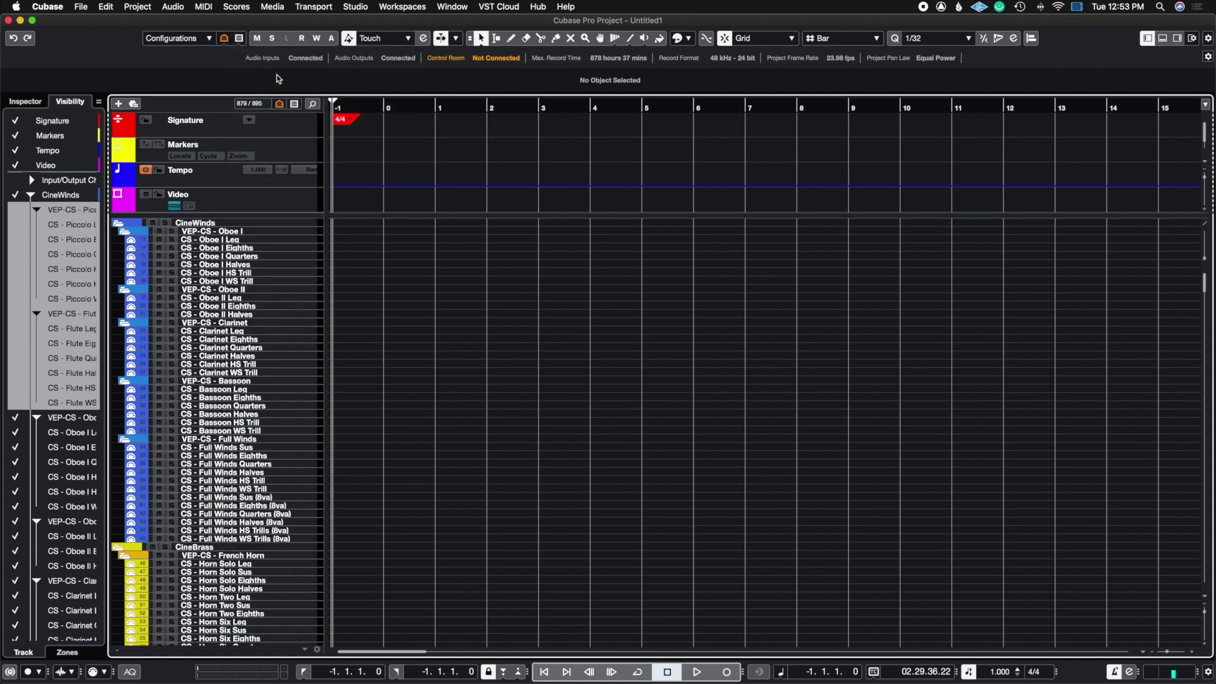
click(27, 305)
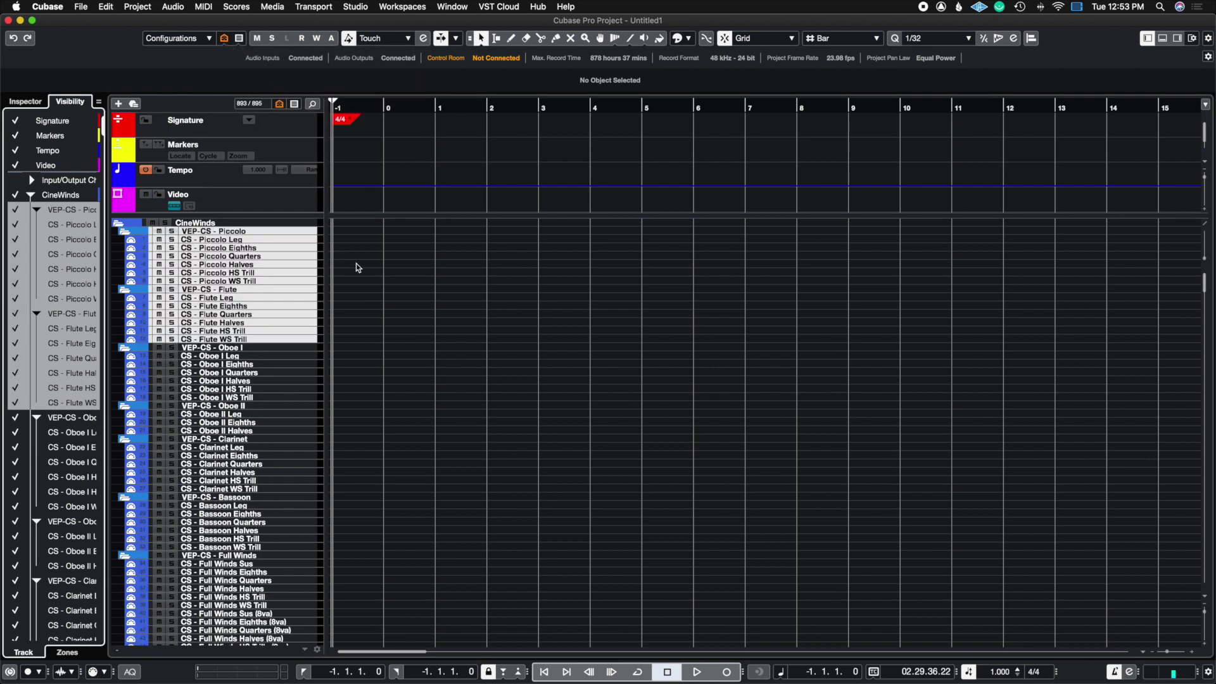
click(224, 38)
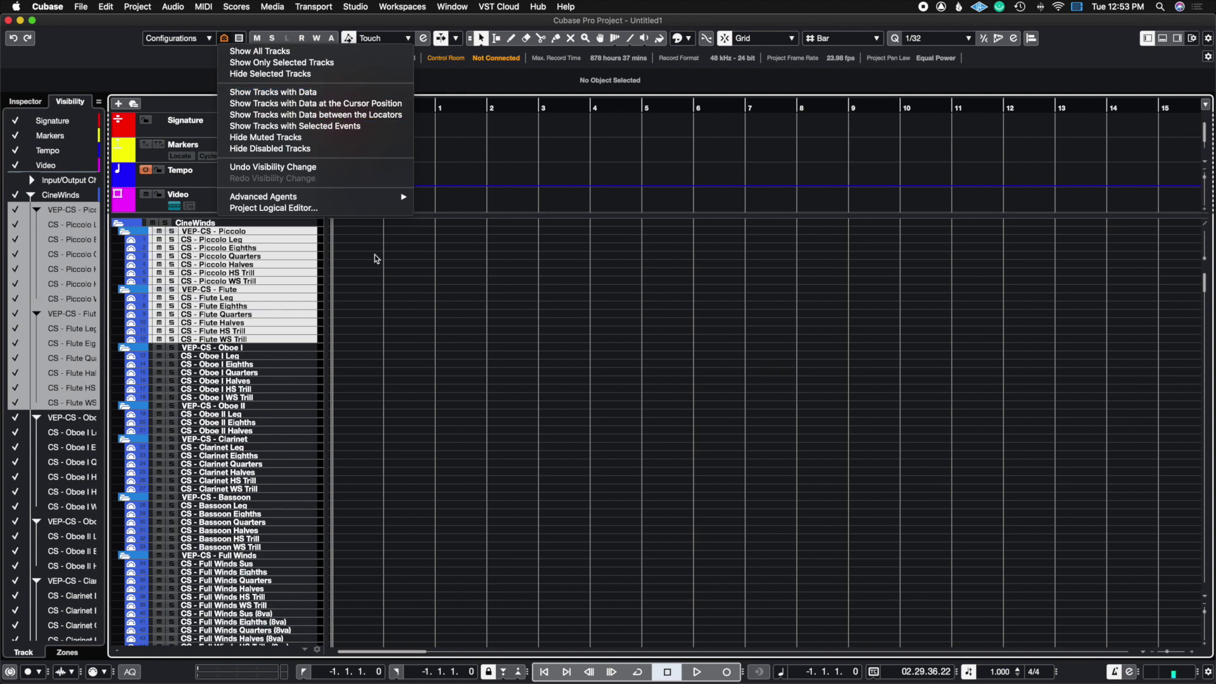
click(433, 319)
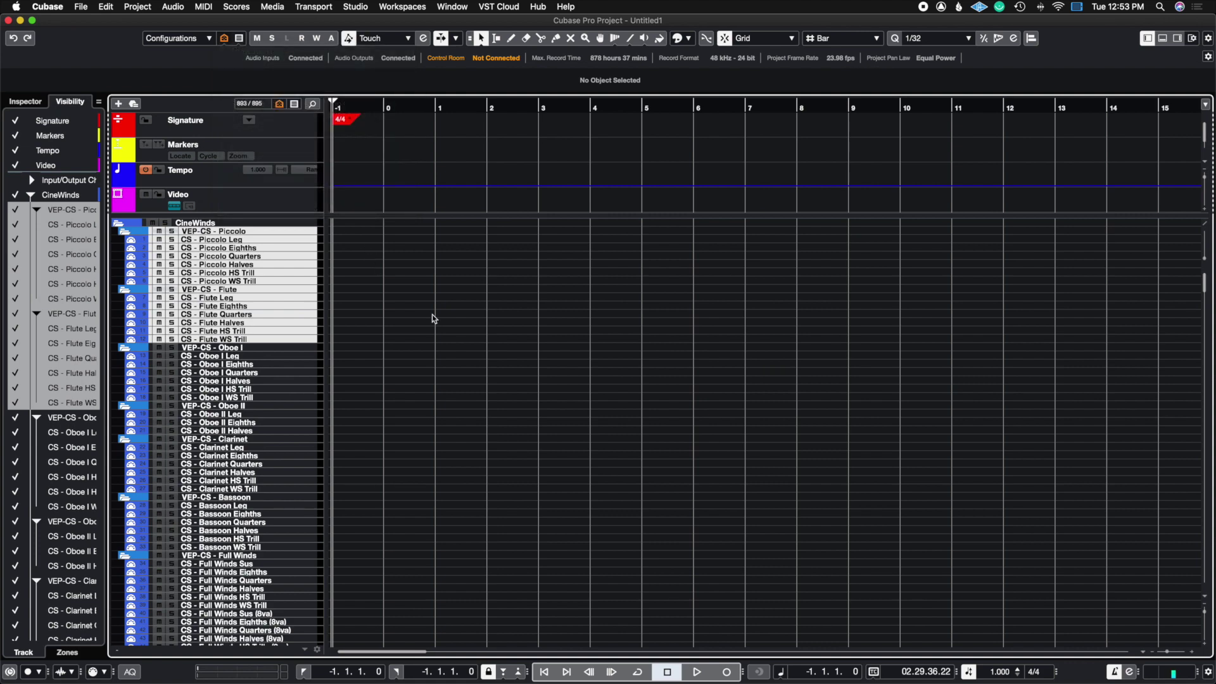
scroll(432, 319, down, 20)
scroll(434, 315, down, 15)
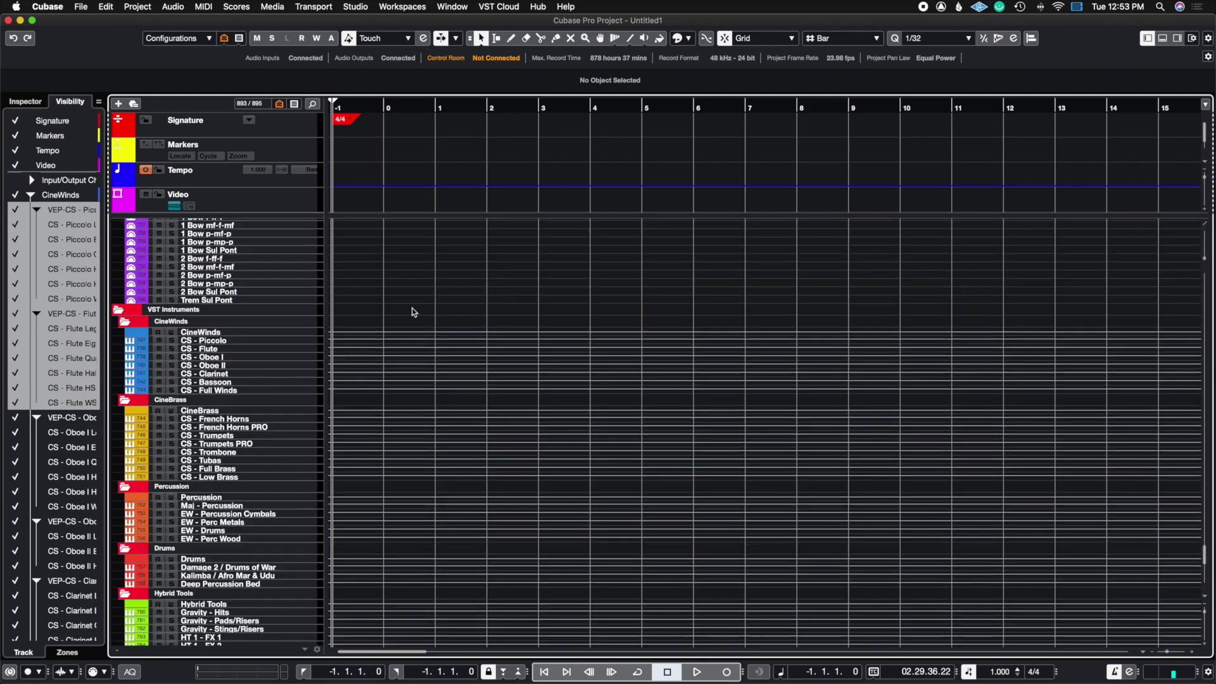
Show only the tracks with data, and restore all tracks in the project.
click(278, 224)
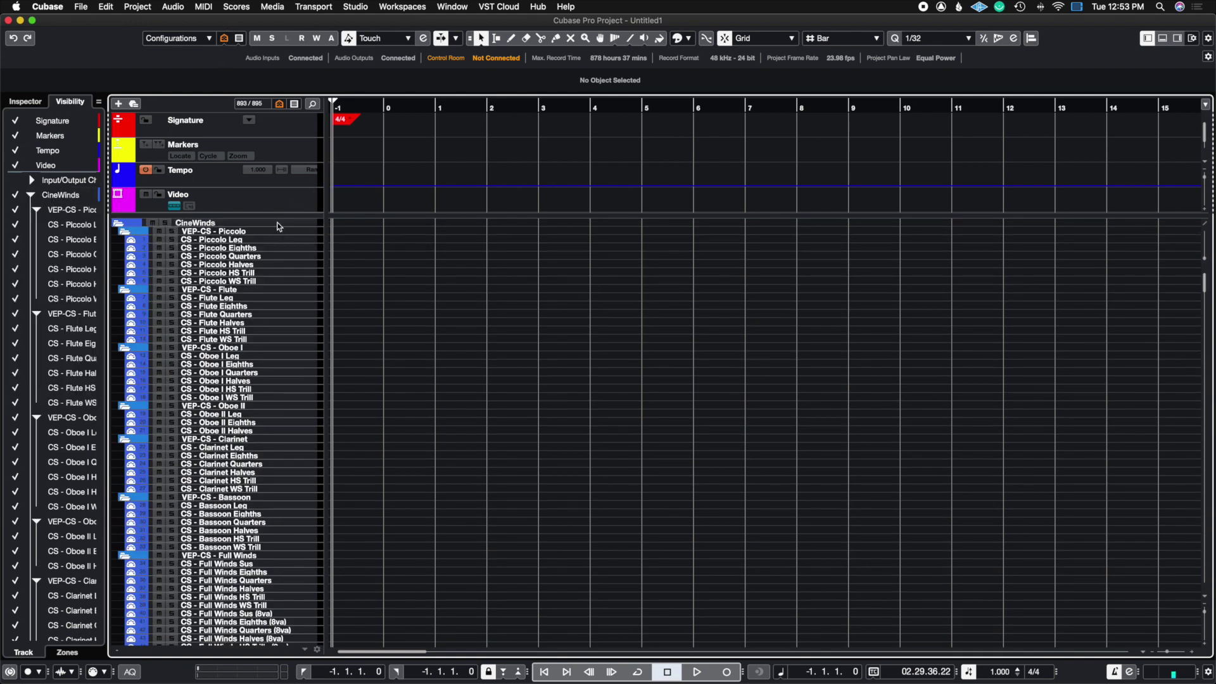
click(224, 38)
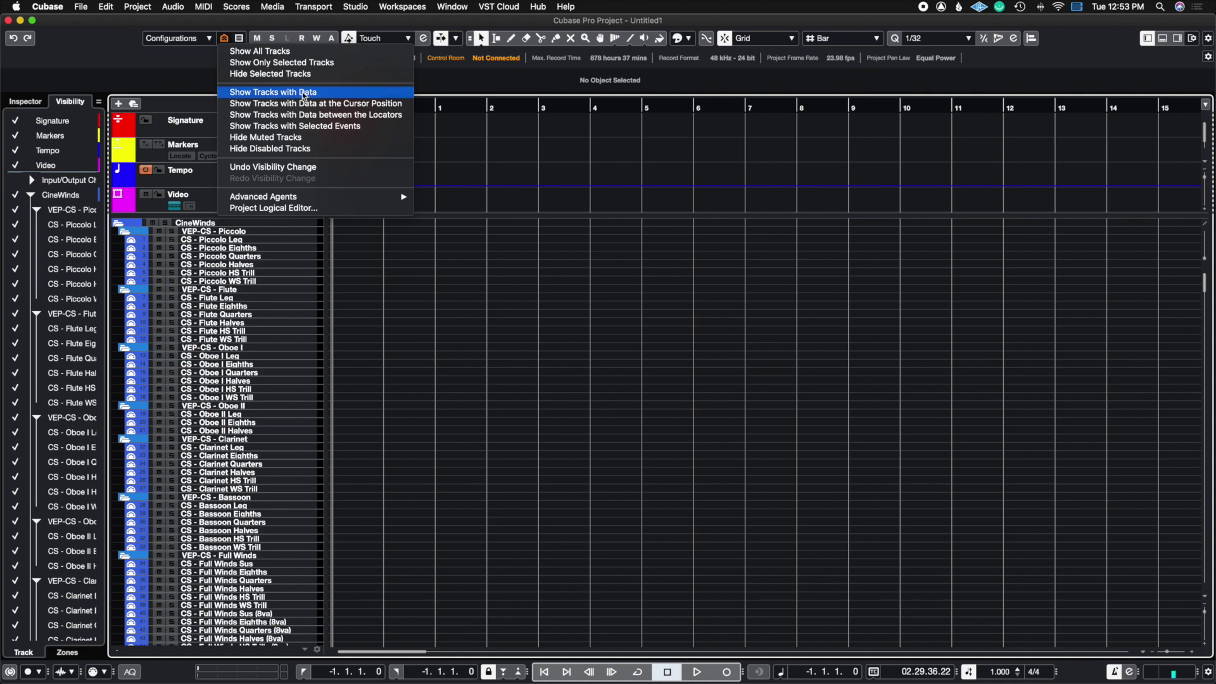
click(305, 93)
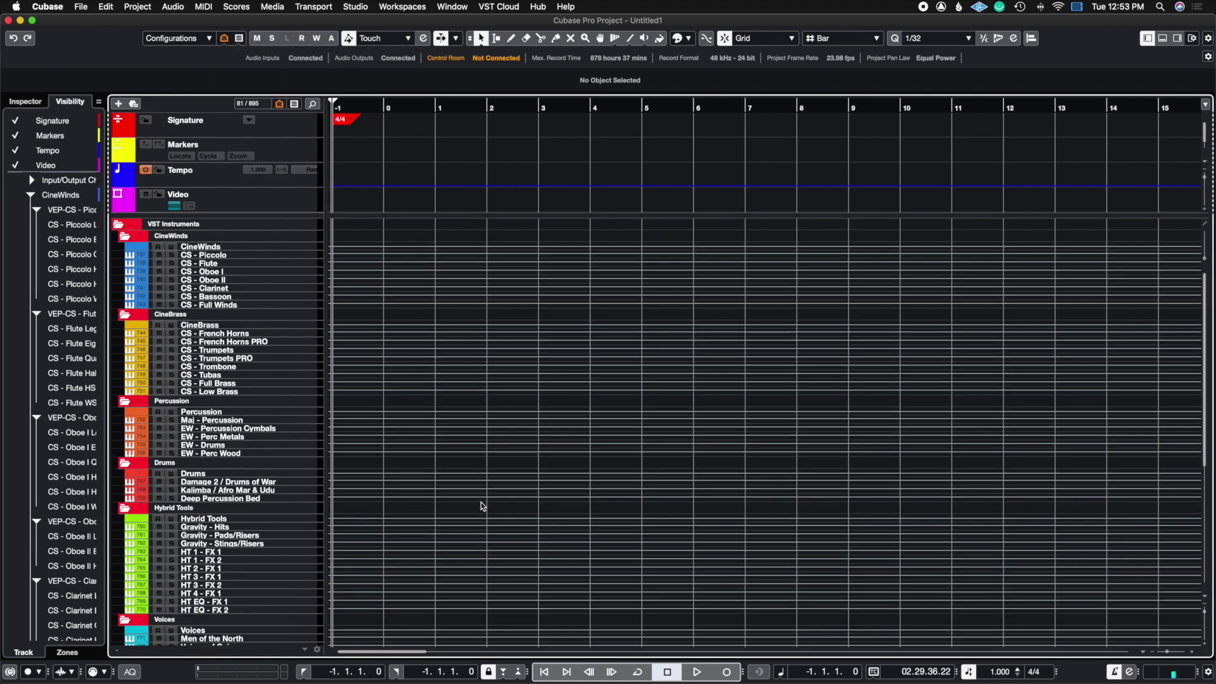
scroll(507, 502, down, 5)
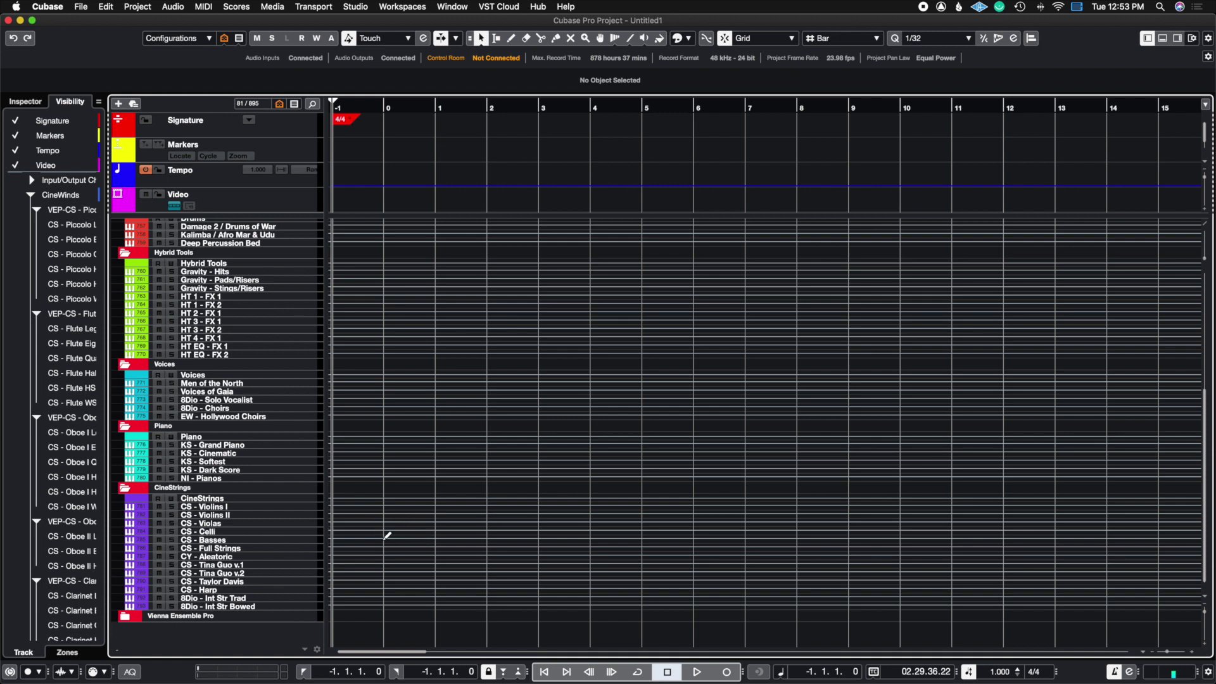
scroll(387, 500, up, 5)
click(225, 39)
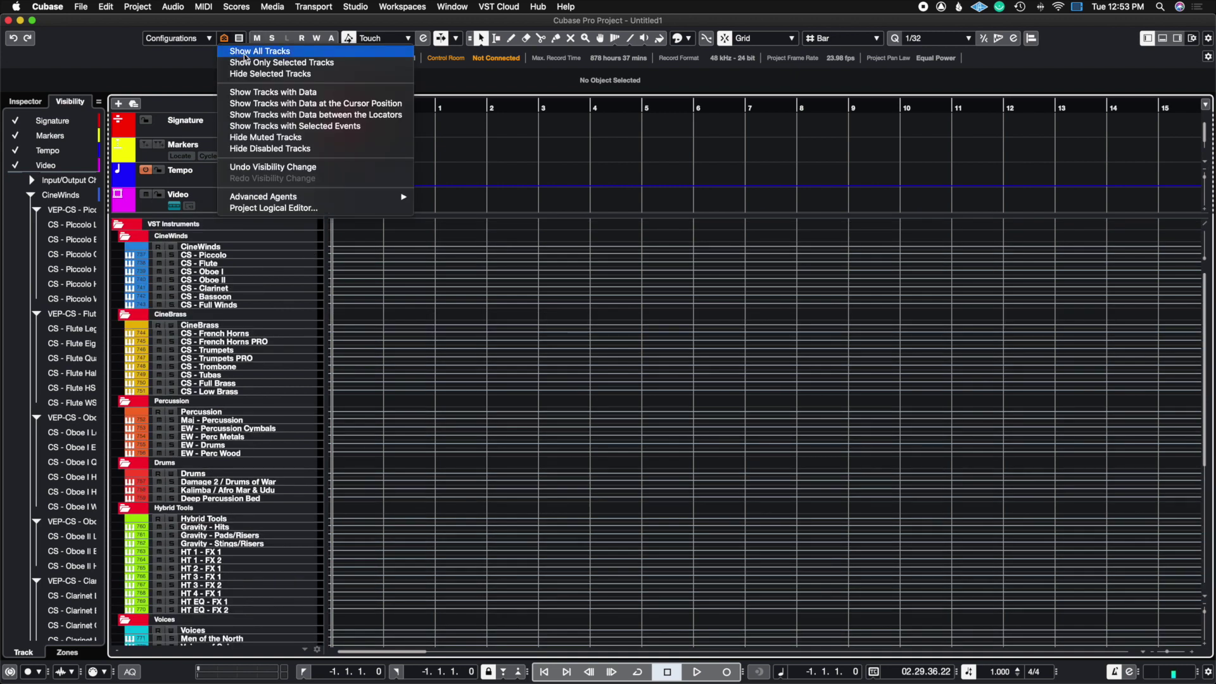
click(245, 53)
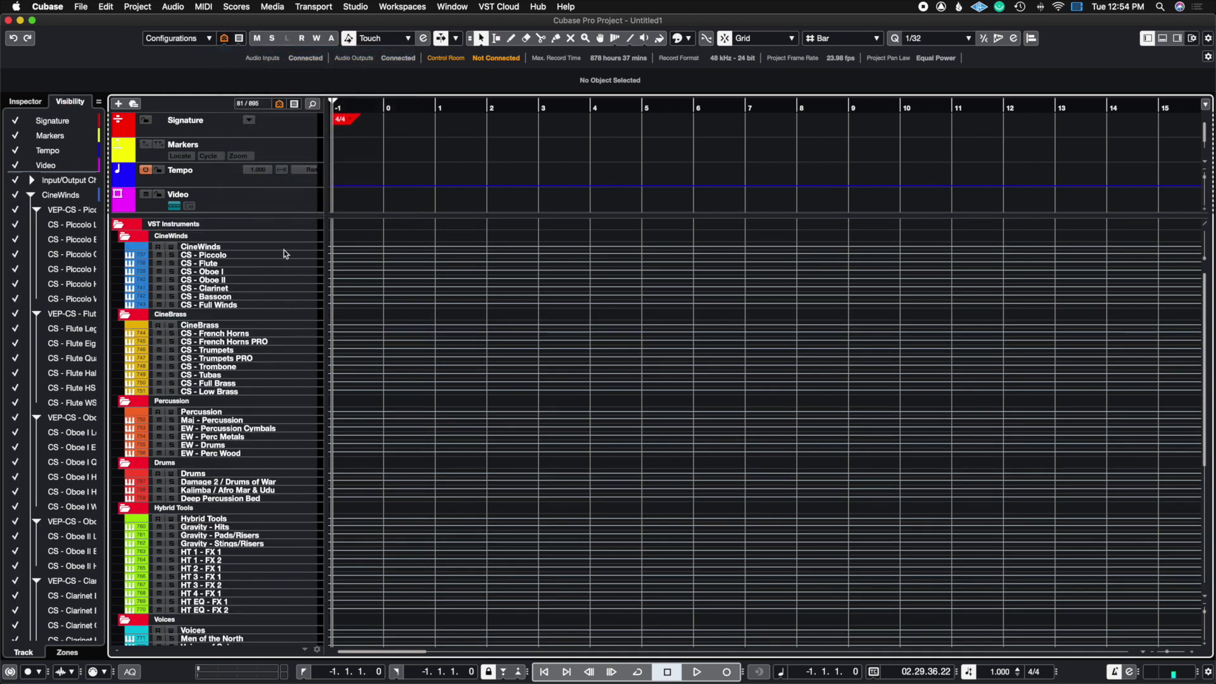
Draw four-bar parts on CS - Piccolo Eighths from bar 0 and on CS - Piccolo HS Trill from bar 1.
right_click(421, 260)
click(442, 263)
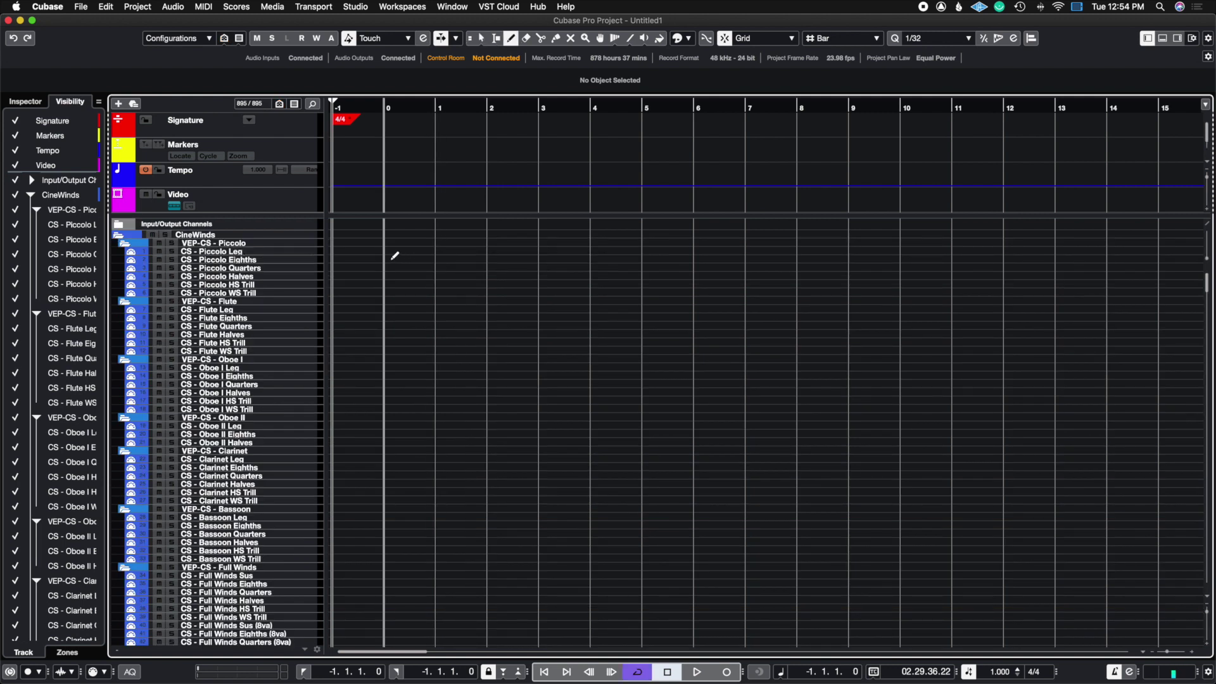
drag(394, 255, 608, 284)
mouse_move(436, 283)
mouse_down()
mouse_move(668, 296)
mouse_move(648, 293)
mouse_up()
key(1)
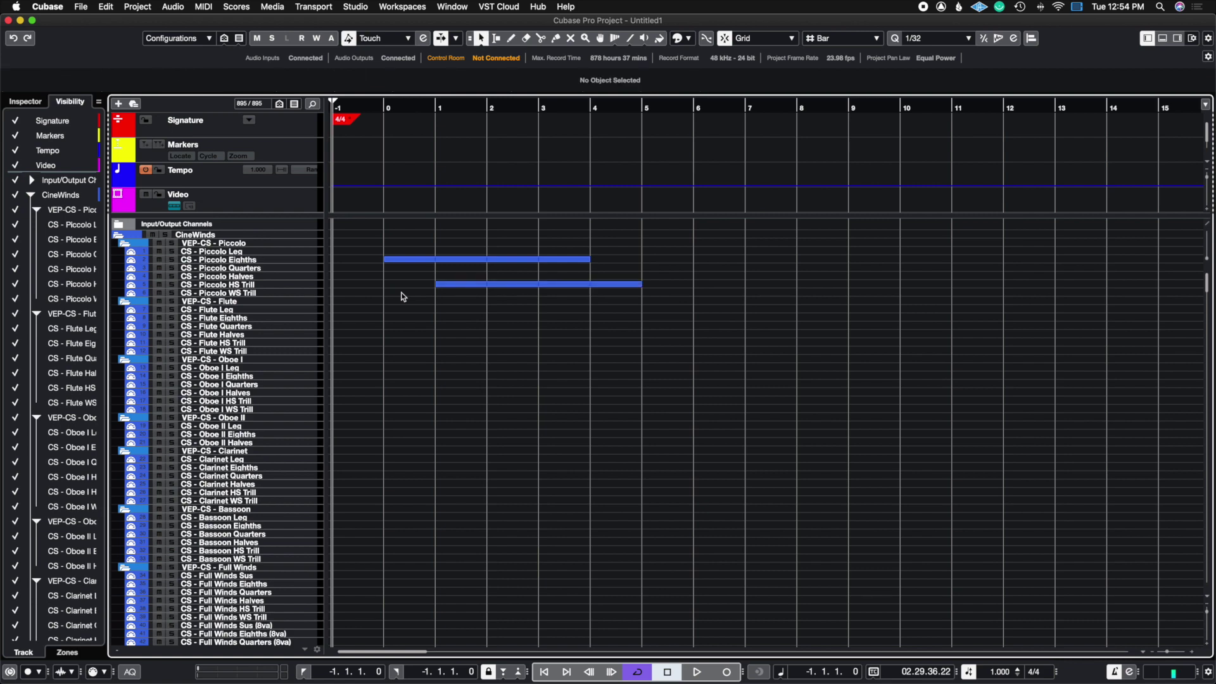
Filter the track list to tracks with data, now including the two Piccolo parts, and show all tracks again.
click(224, 38)
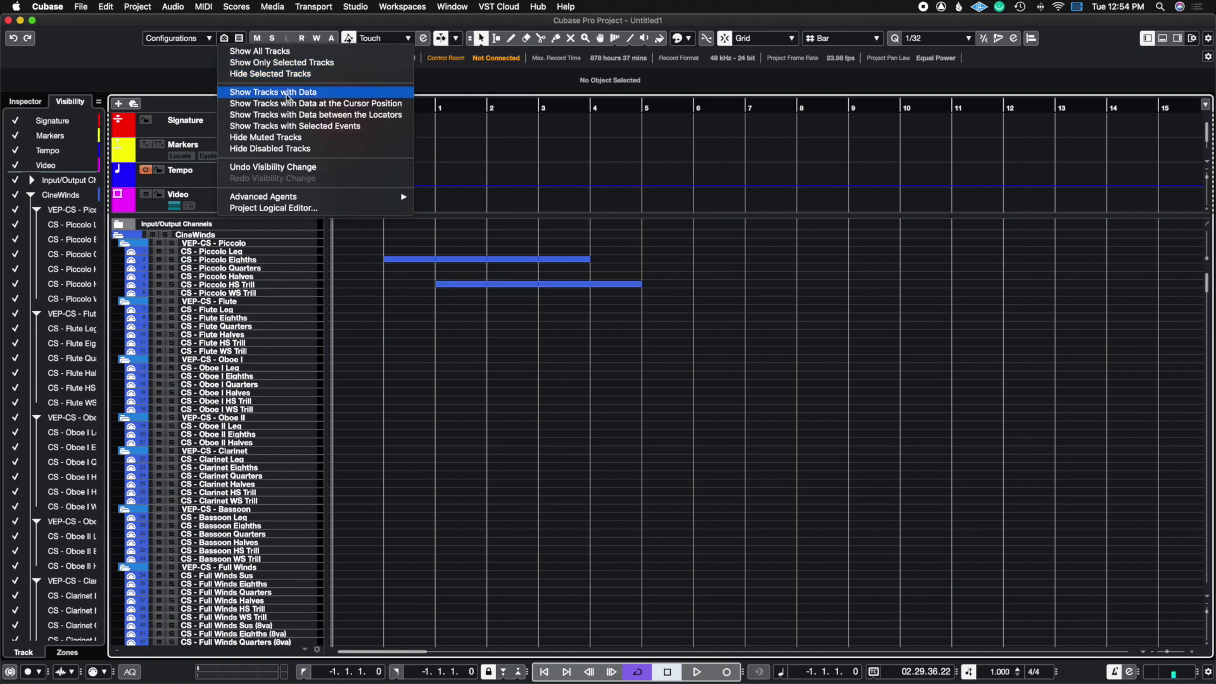
click(302, 176)
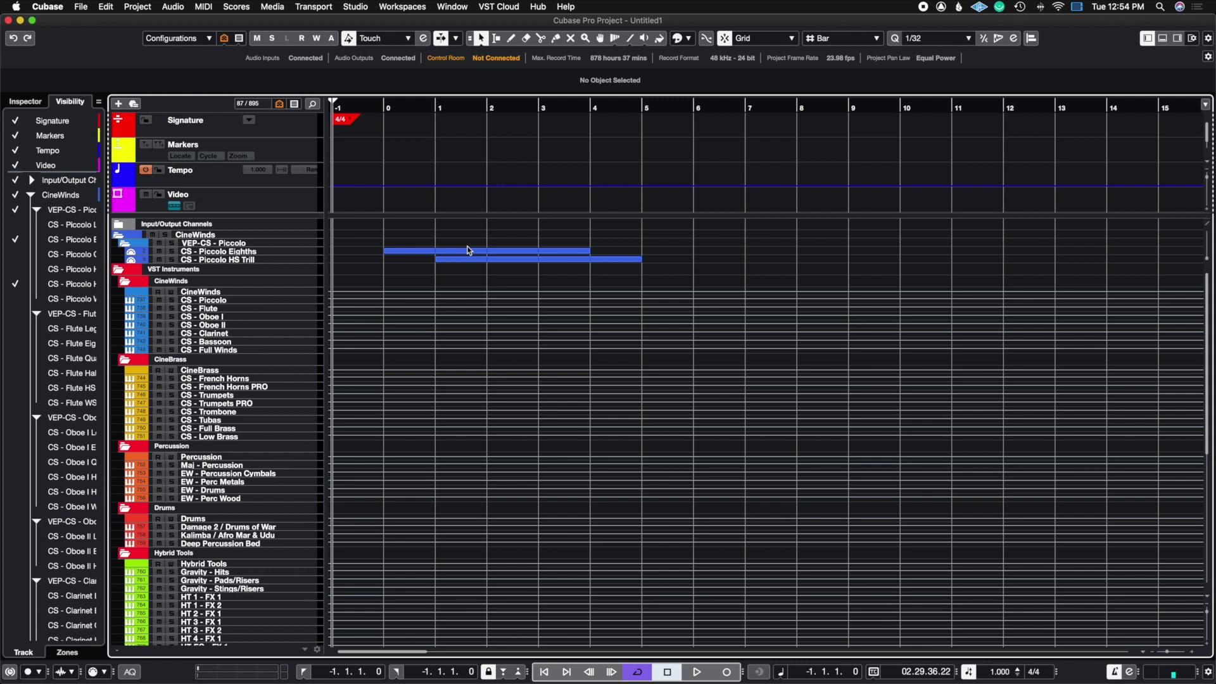
click(225, 38)
click(235, 53)
click(223, 39)
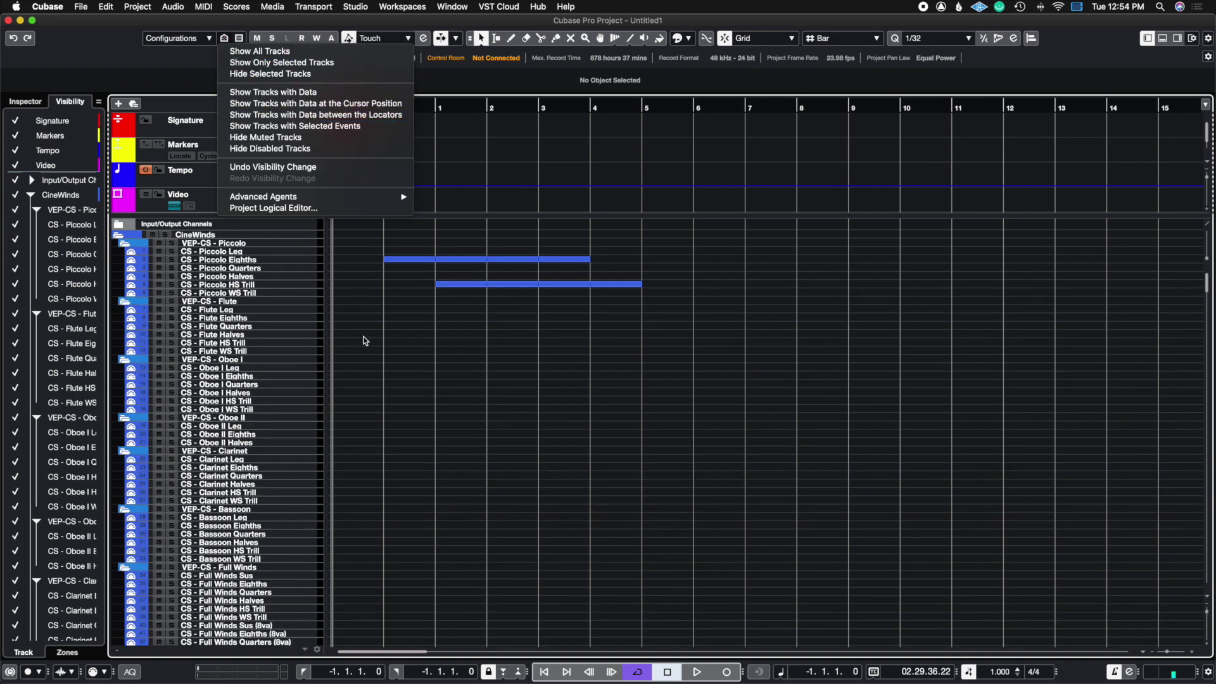
click(399, 361)
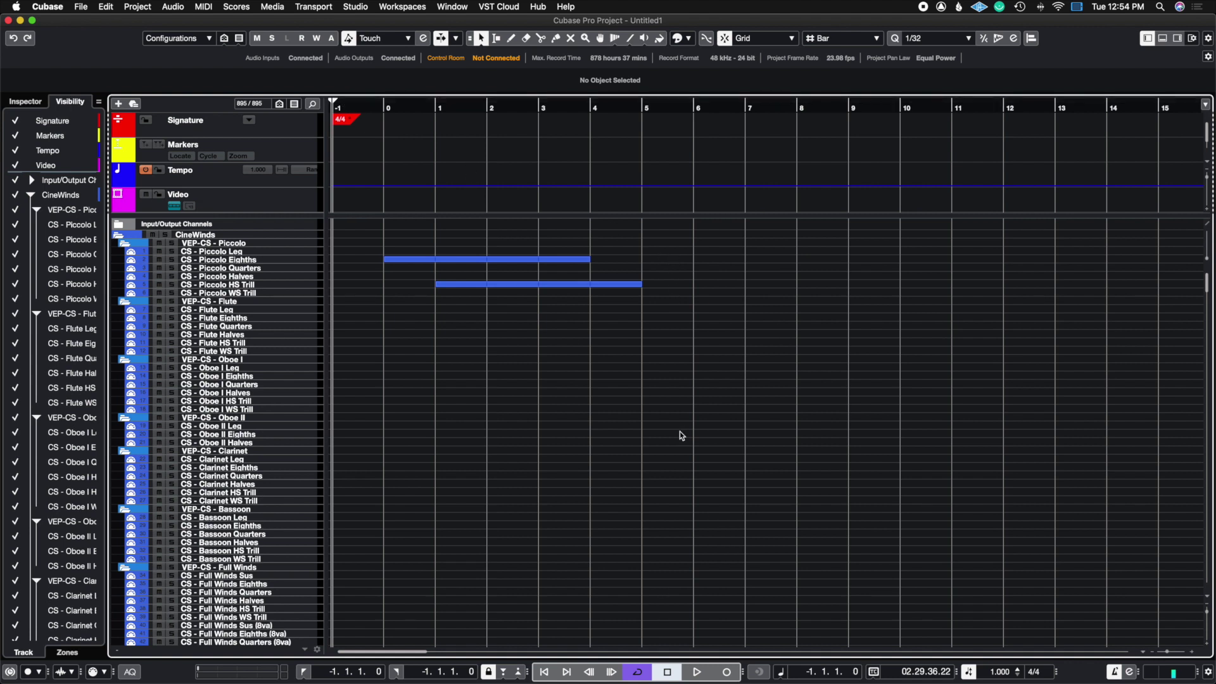
Place the project cursor at bar 5 and show only tracks with data at the cursor position.
drag(420, 107, 649, 163)
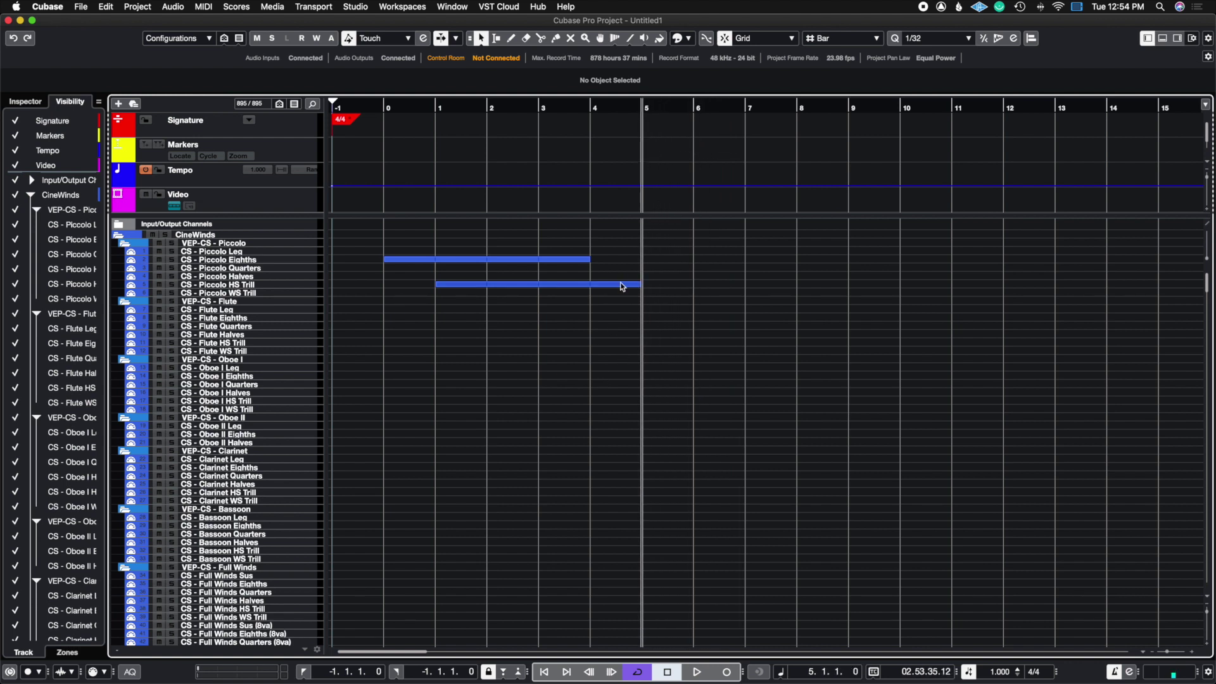
click(224, 38)
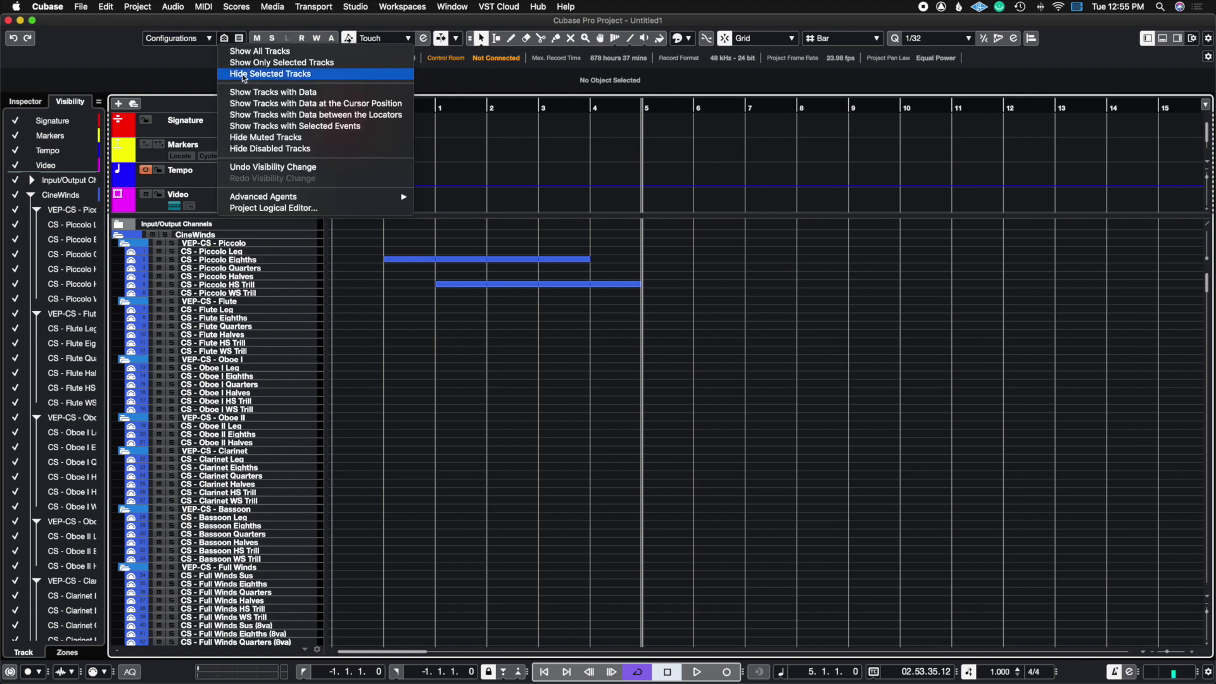
click(290, 109)
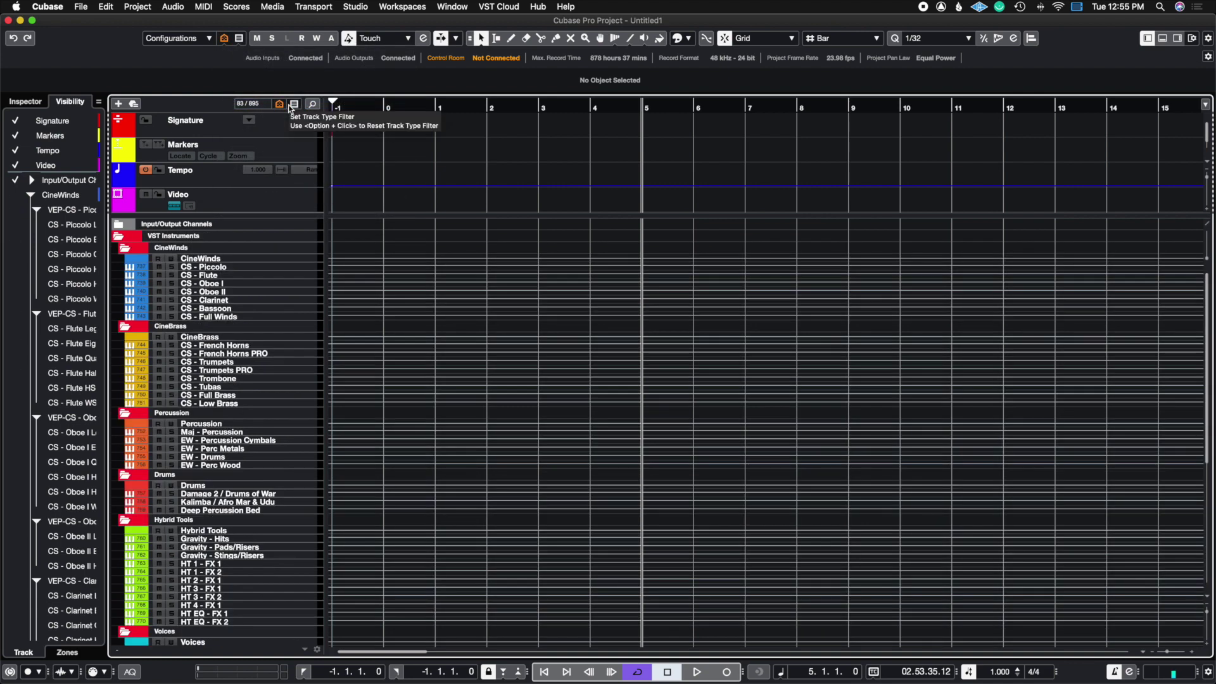
Move the project cursor to bar 3, inside both Piccolo parts, and show only tracks with data at the cursor position.
click(543, 106)
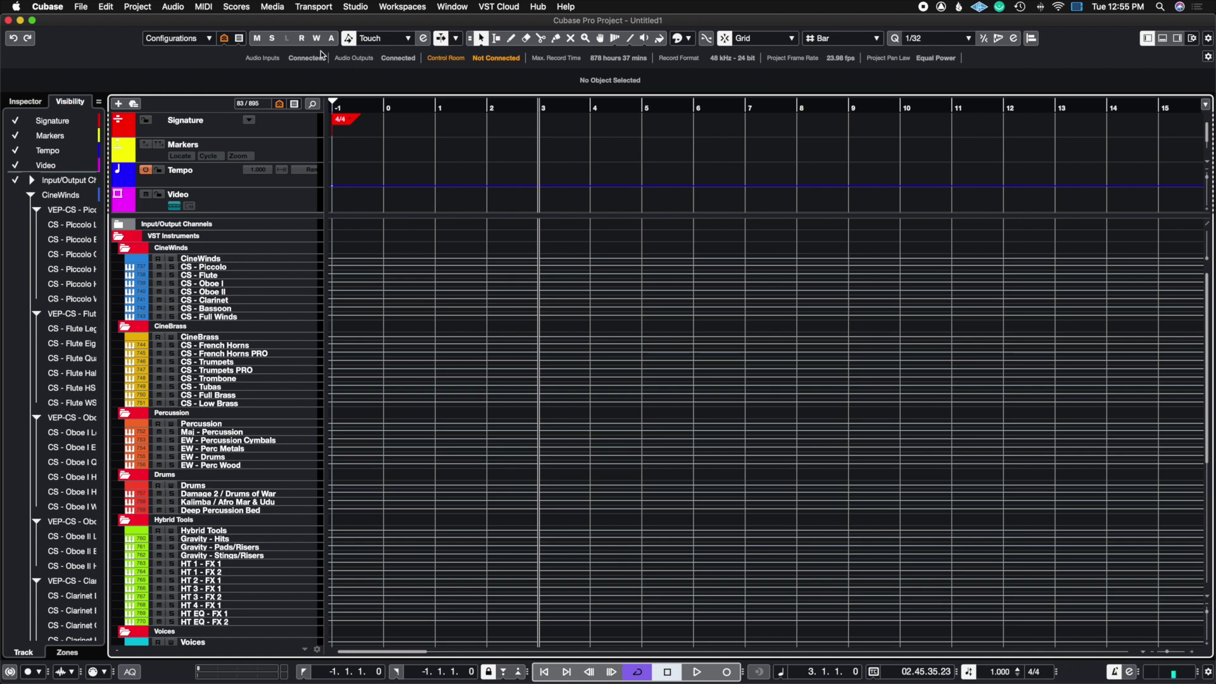
click(224, 38)
click(282, 104)
Return the project cursor to bar -1 and set the locators to span bar -1 to bar 8.
click(224, 38)
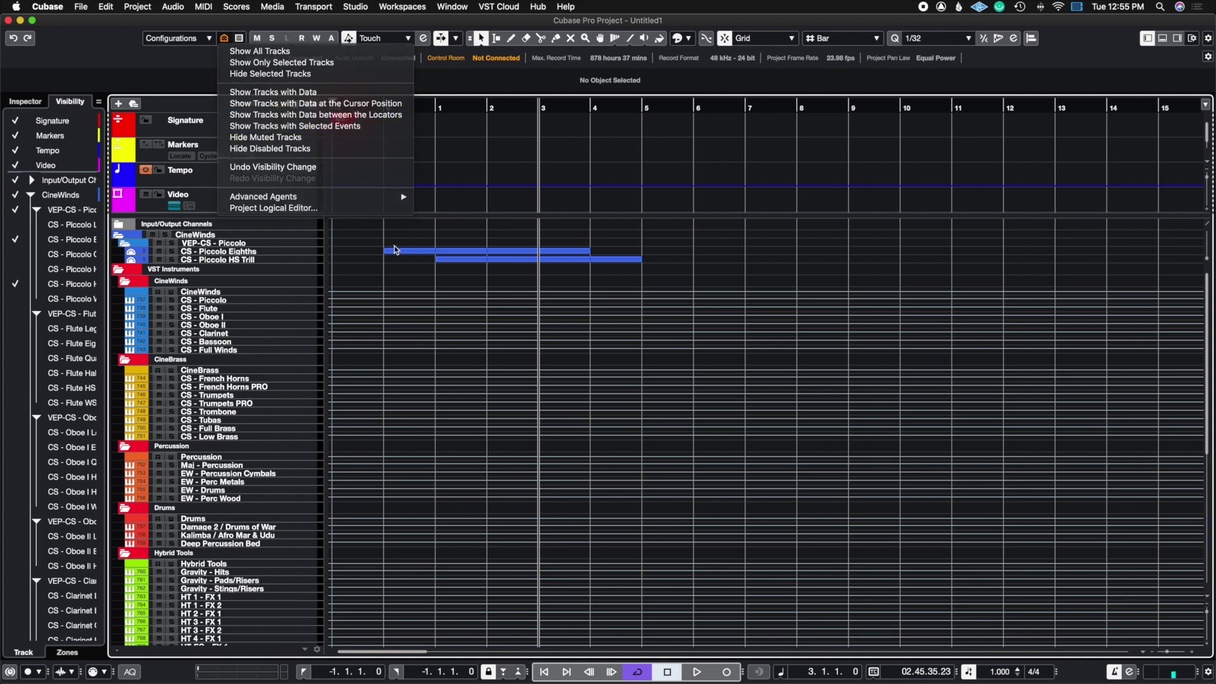
click(334, 98)
click(334, 104)
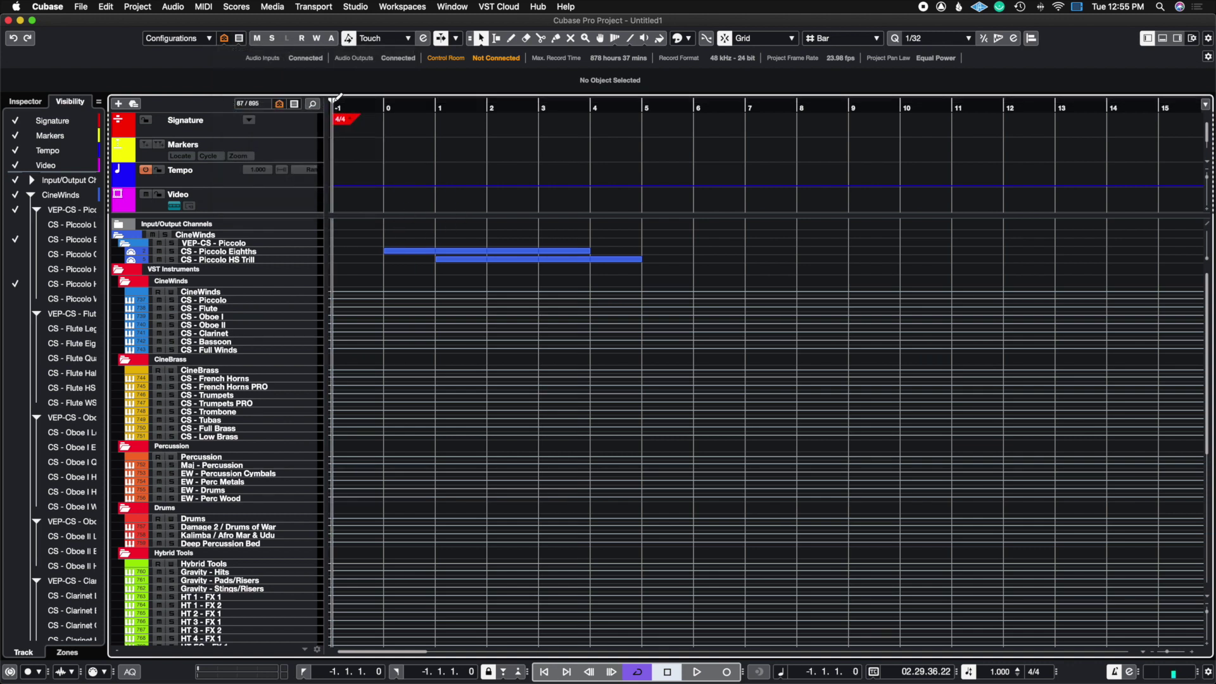
drag(334, 103, 803, 179)
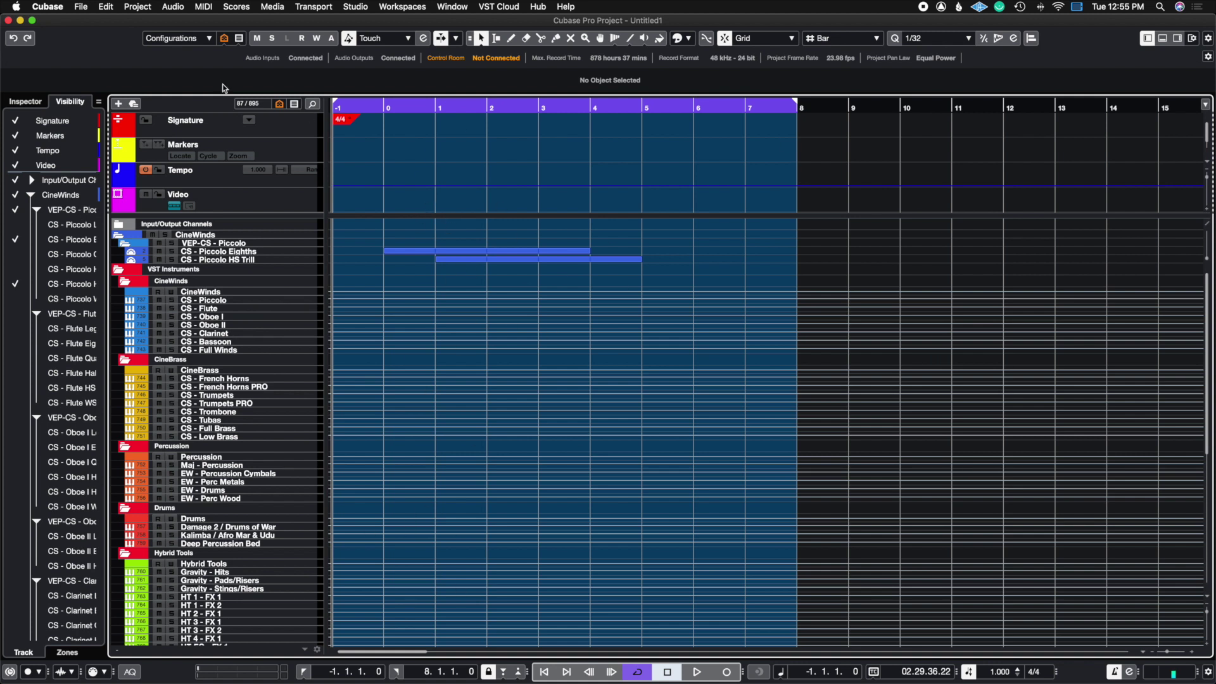
Collapse the locator range back to bar -1 and show all tracks.
click(225, 39)
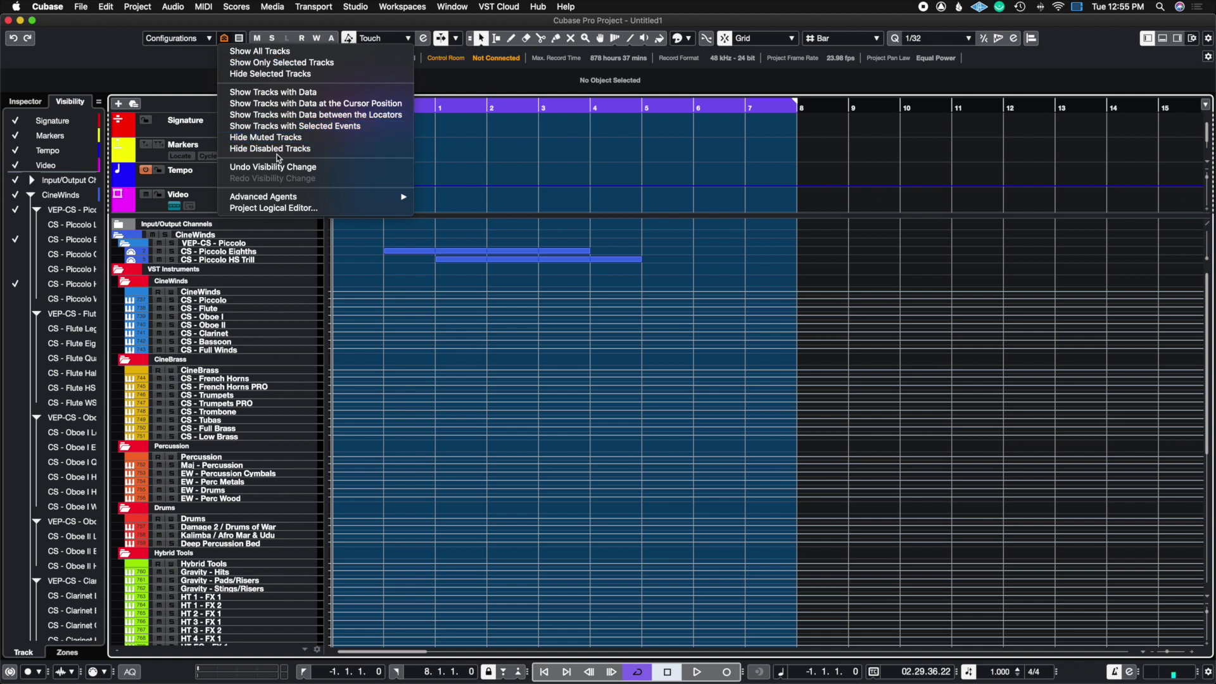
click(405, 298)
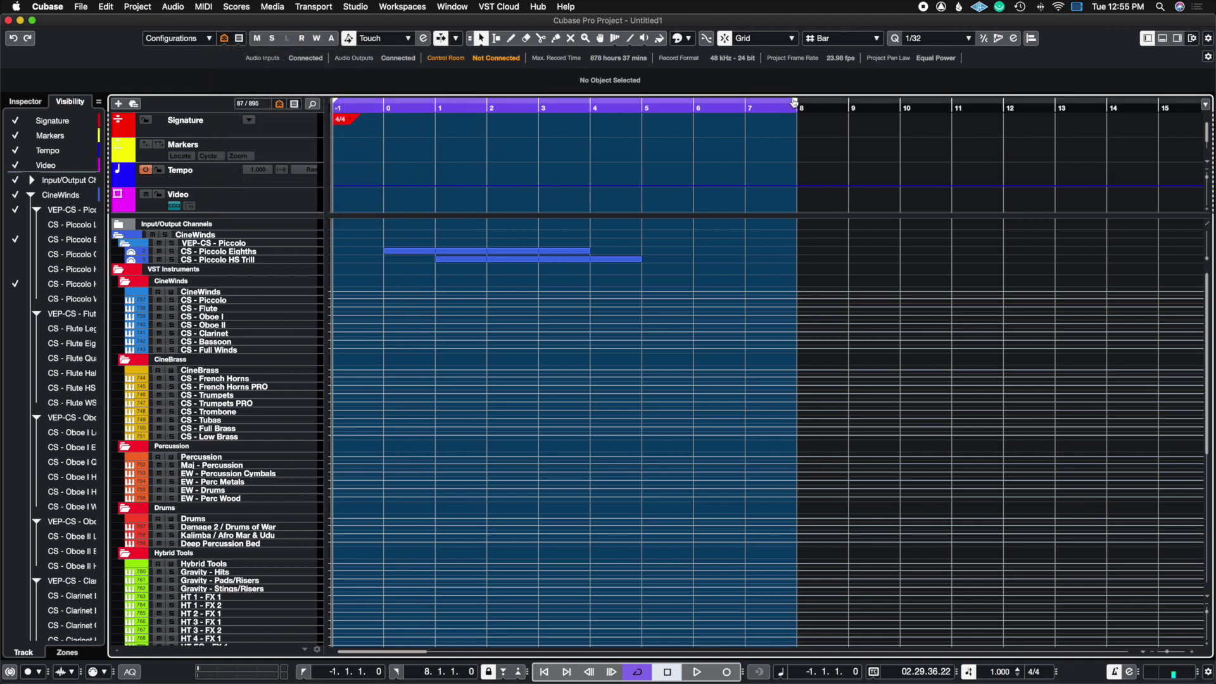
drag(795, 103, 334, 105)
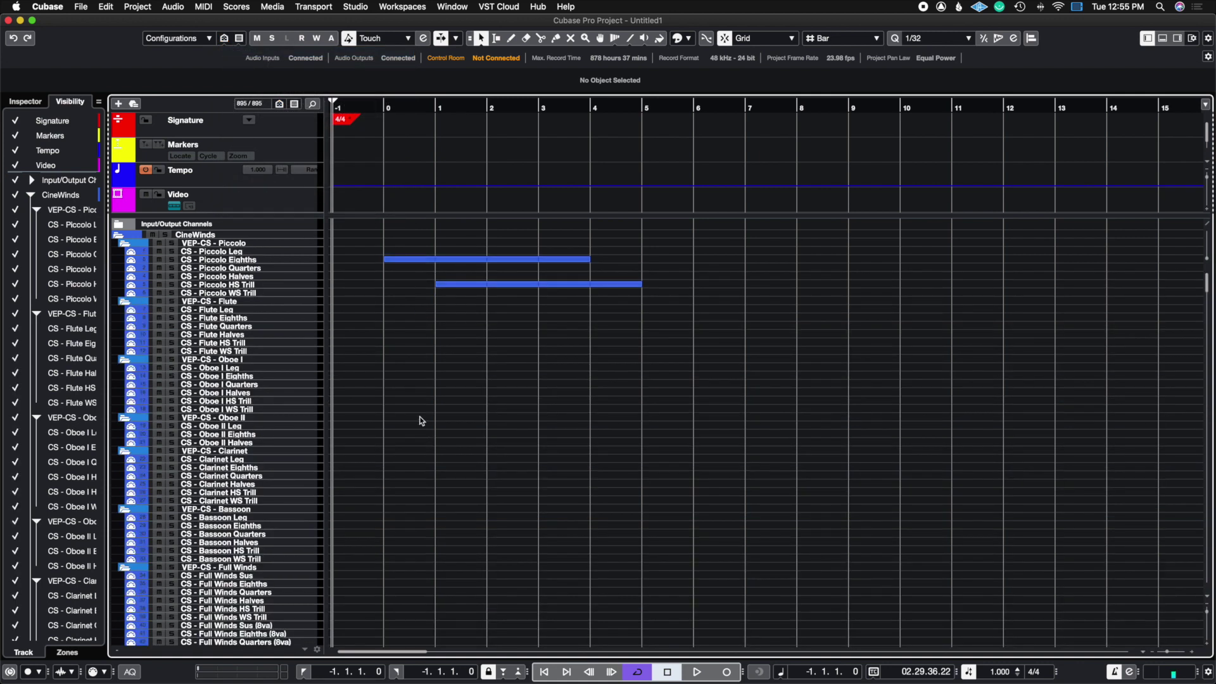
Draw parts on CS - Bassoon HS Trill from bar 0 to 3 and on CS - Clarinet Quarters from bar 1 to 4.
right_click(404, 565)
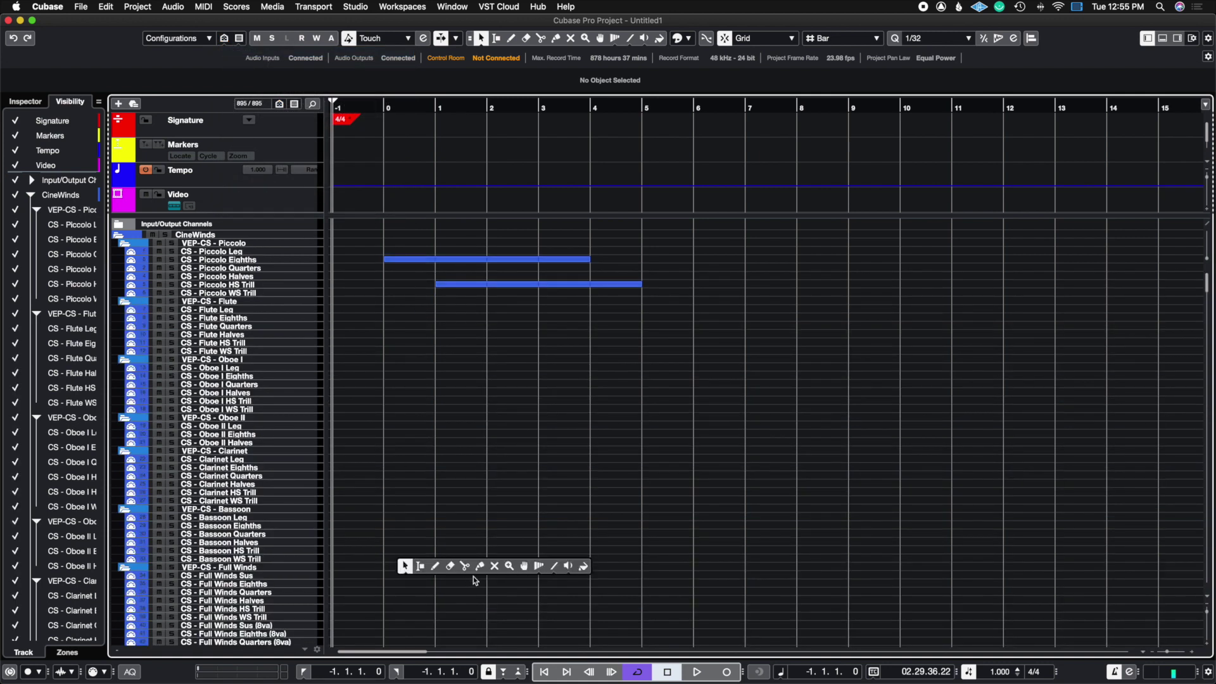
click(439, 570)
drag(420, 556, 525, 551)
drag(451, 475, 592, 481)
Draw parts on CS - Full Brass Eighths from bar 1 to 4 and on Ceremonial Skull Hammer from bar 1 to 3.
scroll(605, 489, down, 10)
drag(461, 504, 583, 505)
scroll(472, 538, down, 15)
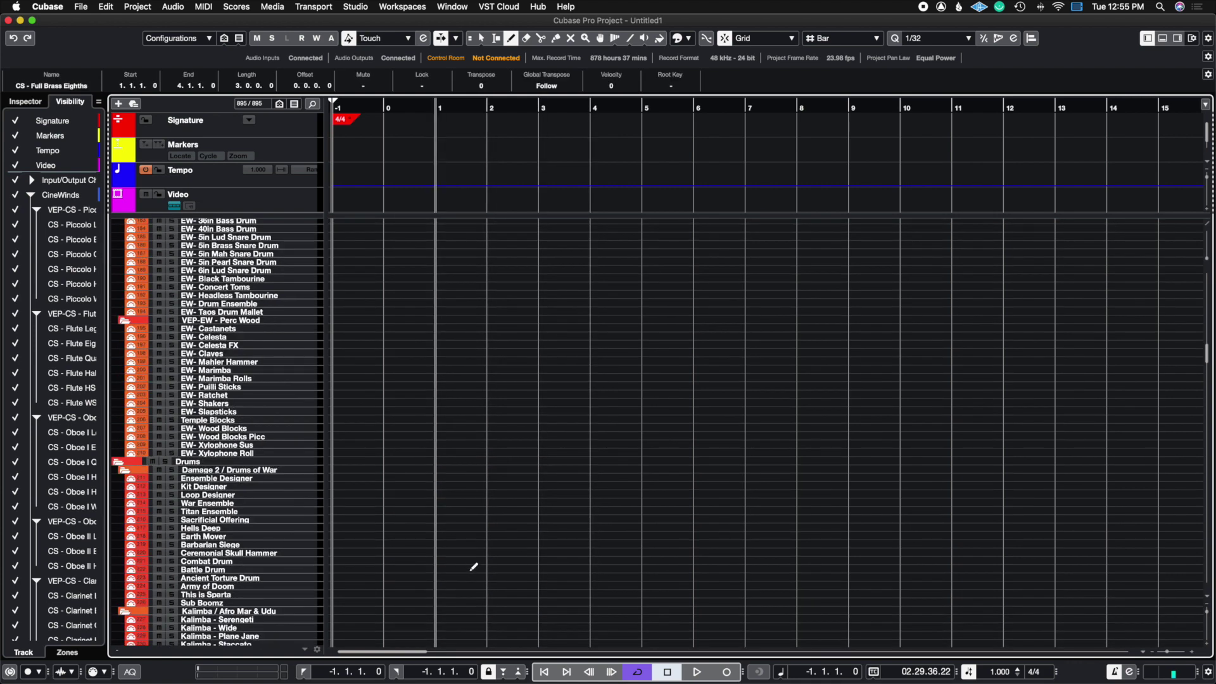
drag(444, 553, 535, 553)
key(1)
click(489, 520)
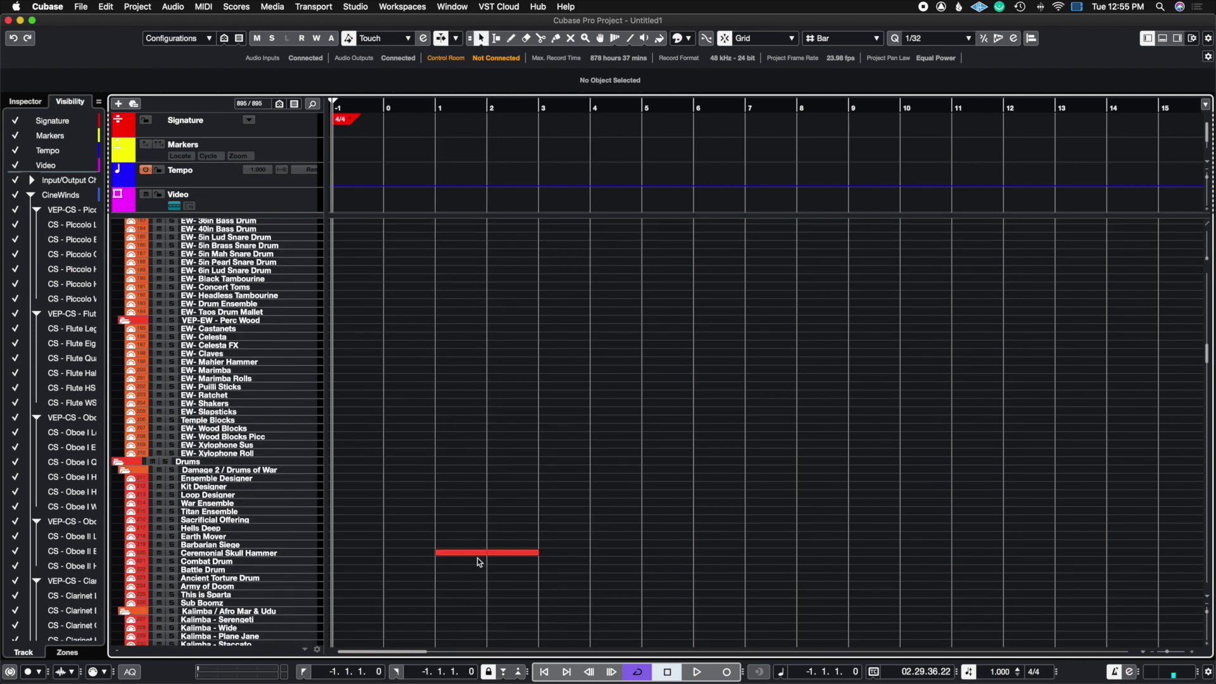
Select all six parts together, on the Ceremonial Skull Hammer, Full Brass Eighths, Bassoon HS Trill, Clarinet Quarters, Piccolo HS Trill and Piccolo Eighths tracks.
click(474, 553)
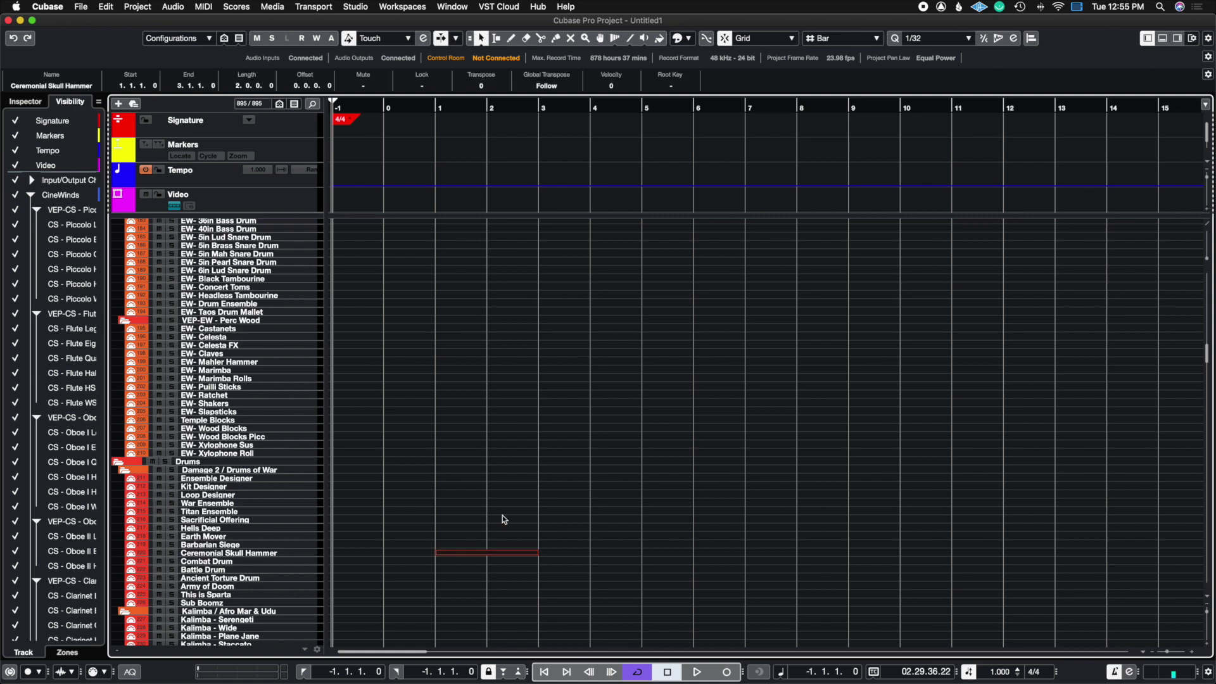
scroll(503, 515, up, 15)
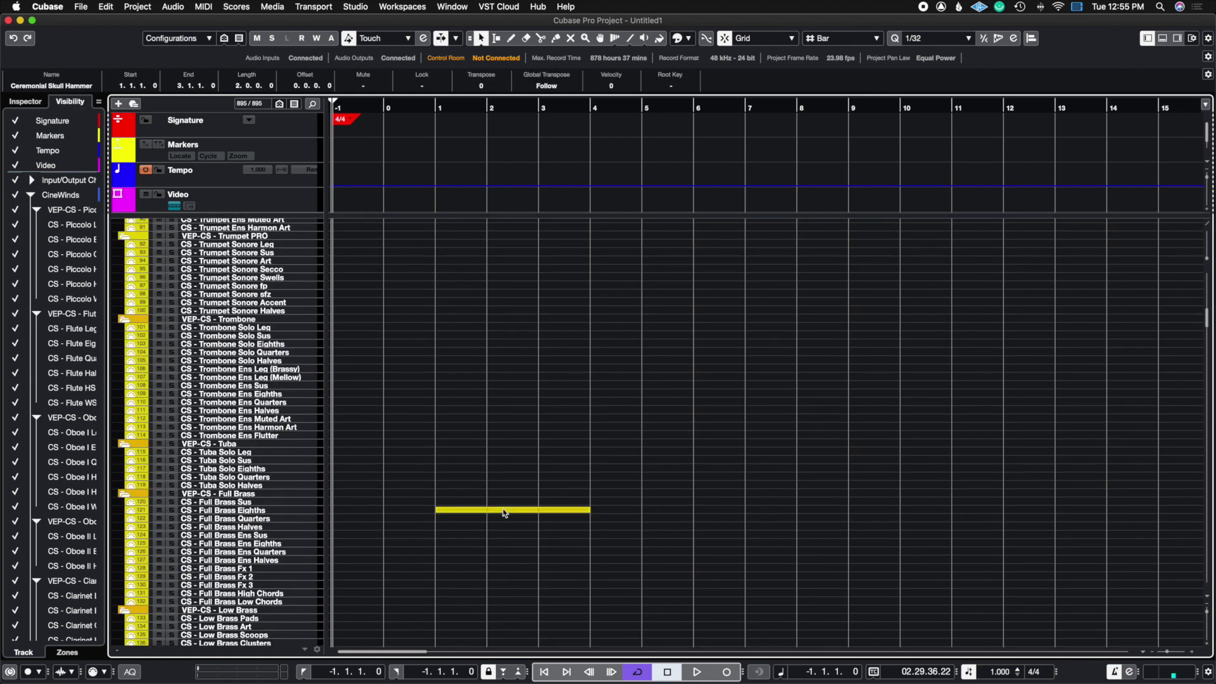
click(506, 510)
scroll(507, 506, up, 15)
click(491, 548)
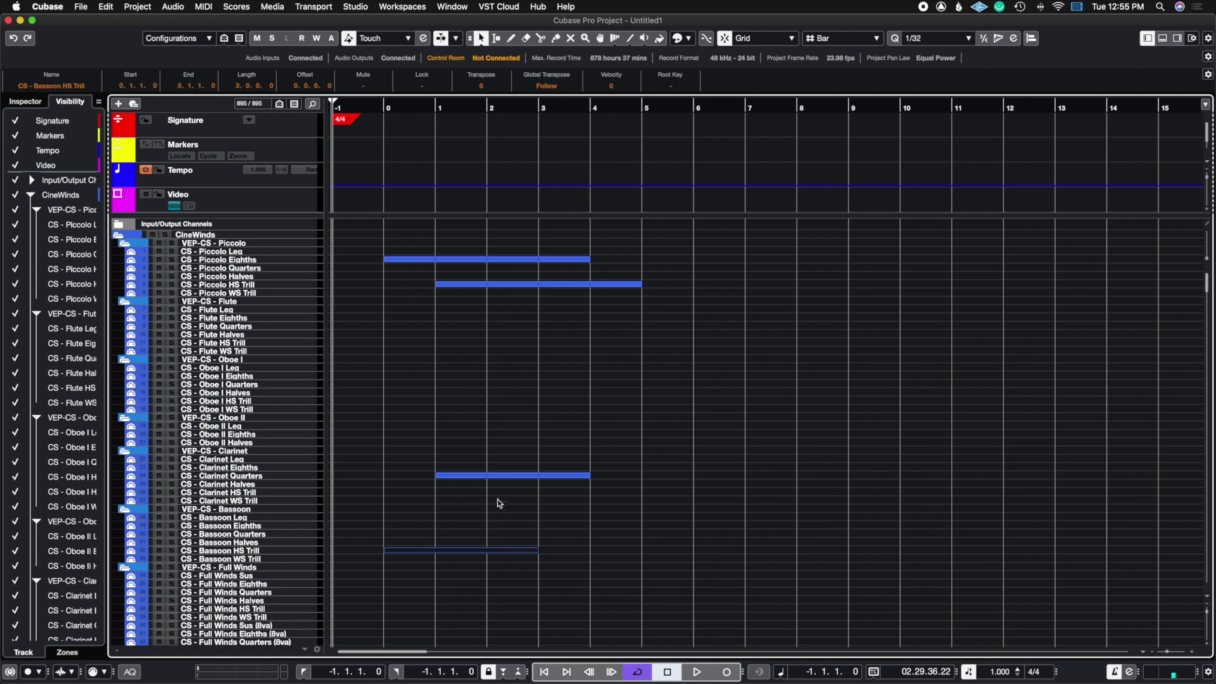
shift+click(492, 476)
shift+click(497, 285)
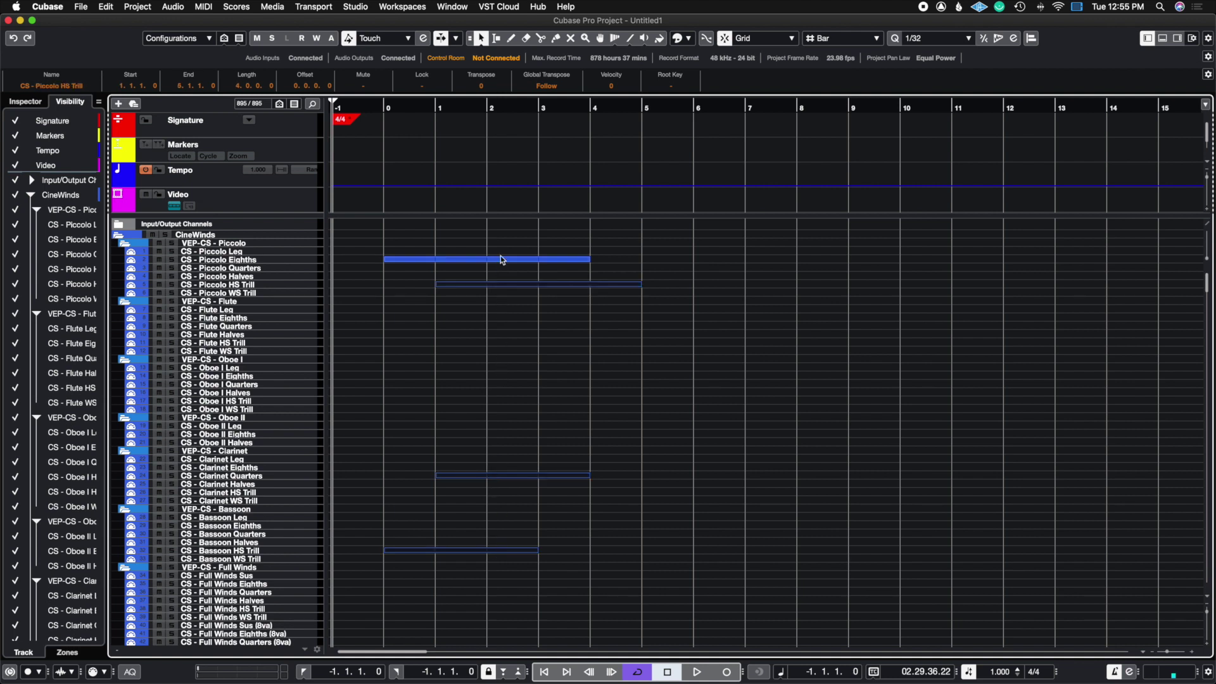
shift+click(499, 257)
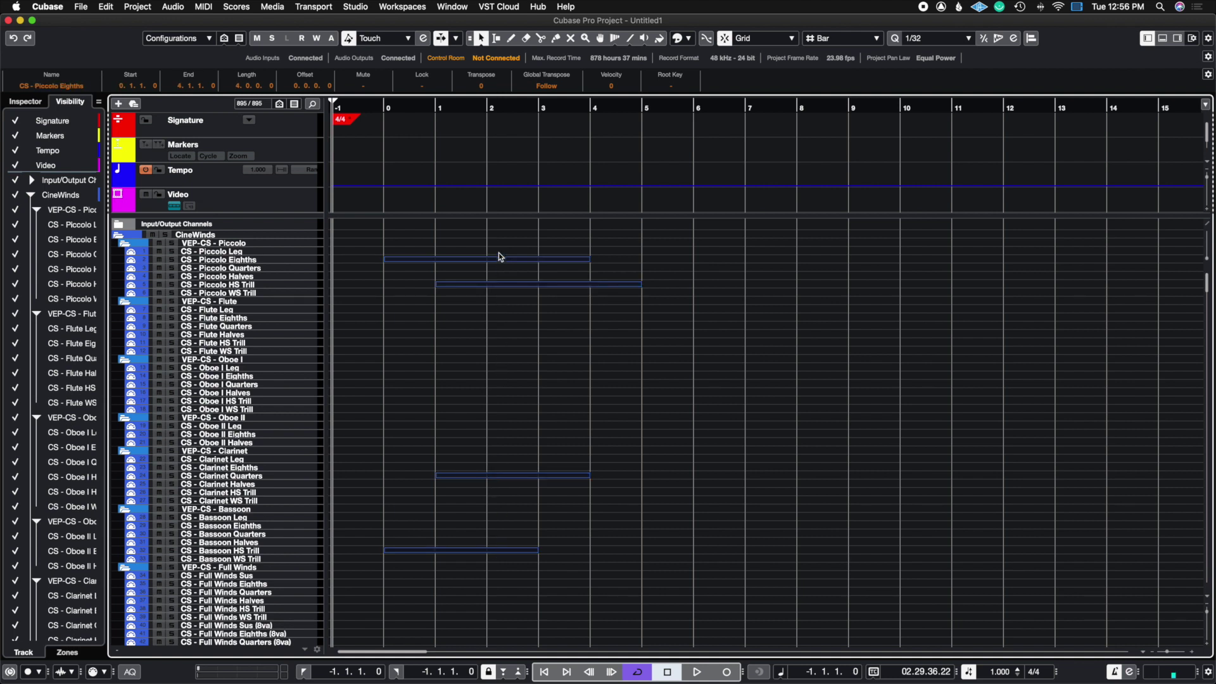
Show only the tracks with selected events, and bring back the full track list.
click(224, 38)
click(297, 126)
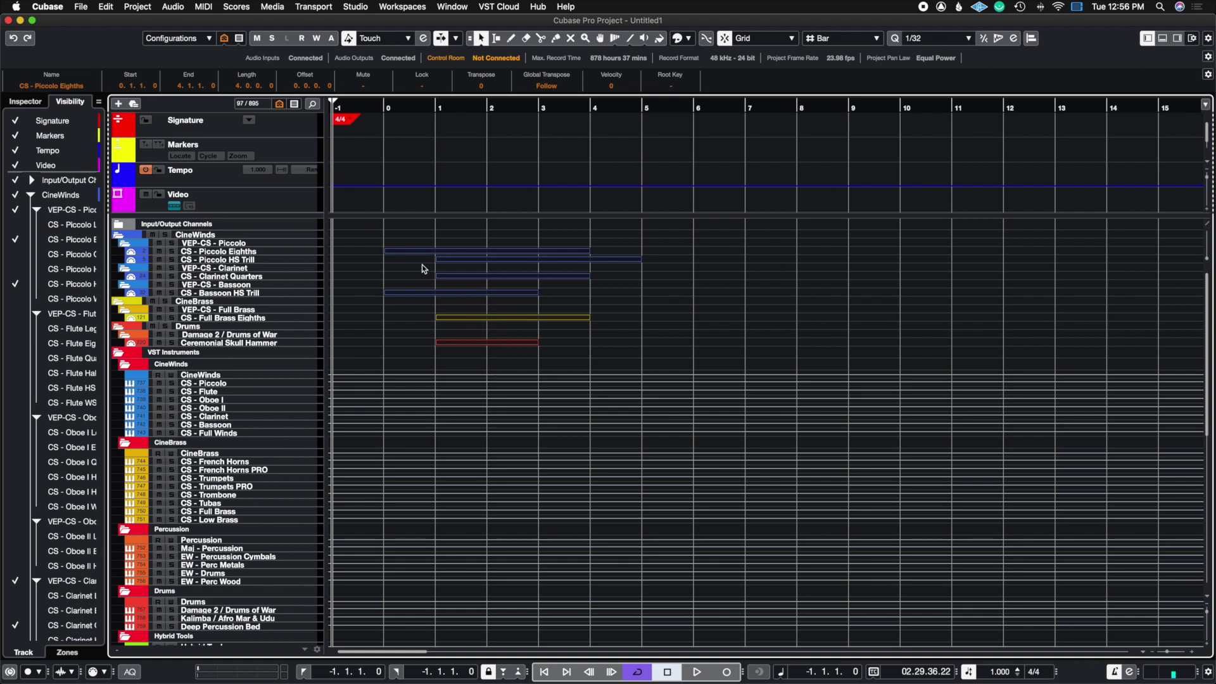
key(super+shift+h)
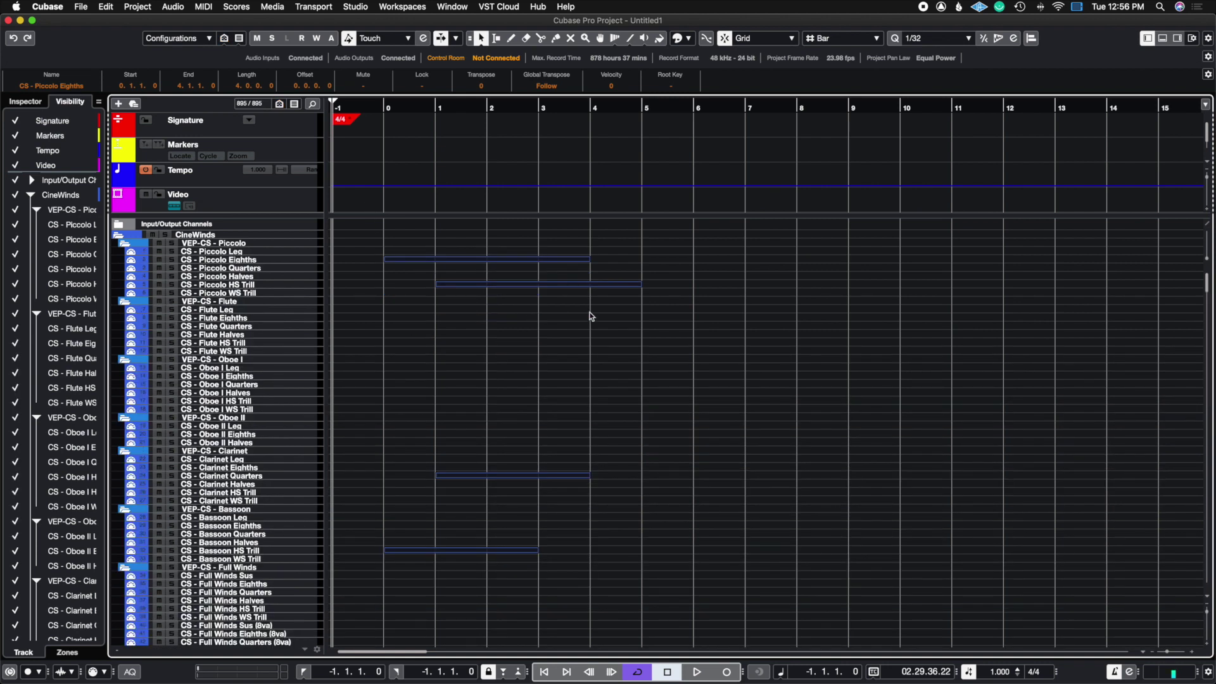
Look through the full track list and examine the available track visibility commands.
scroll(590, 317, down, 20)
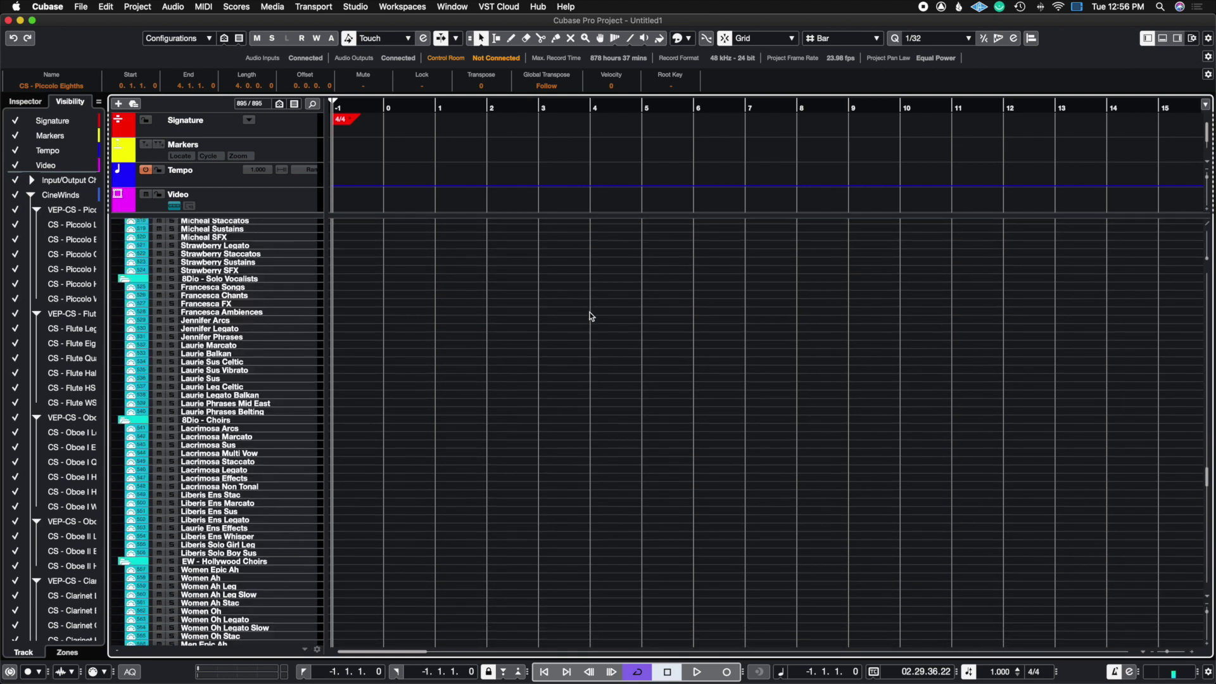
scroll(591, 317, up, 10)
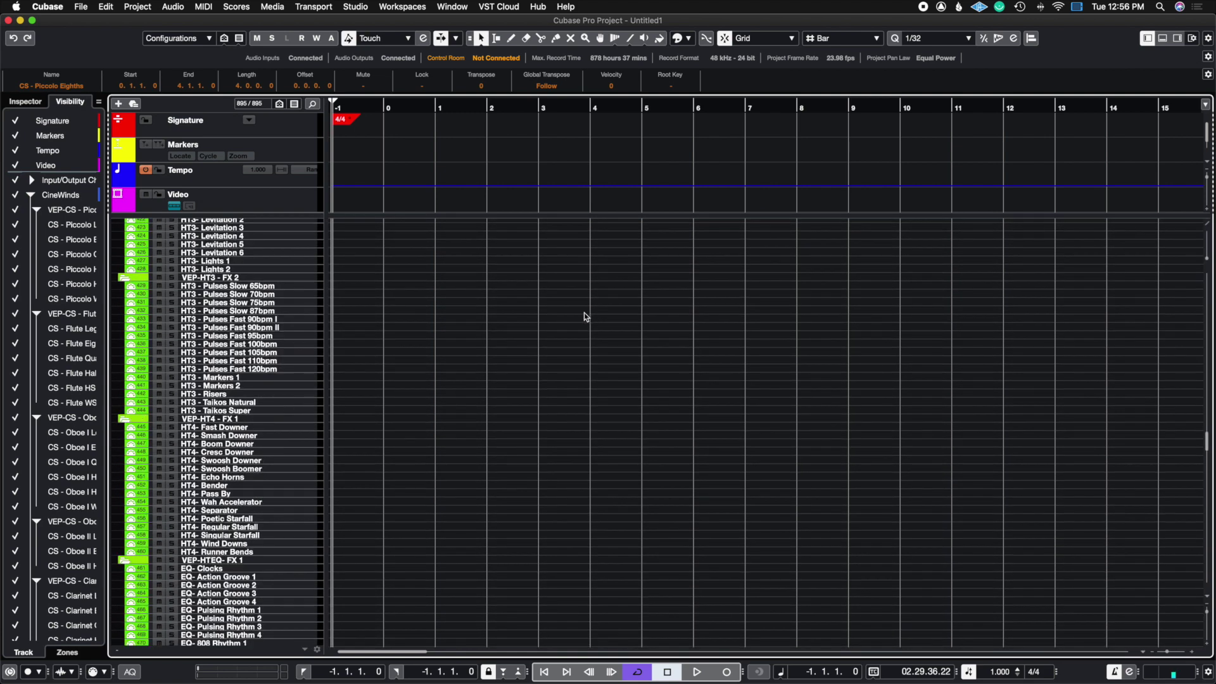
scroll(273, 405, up, 20)
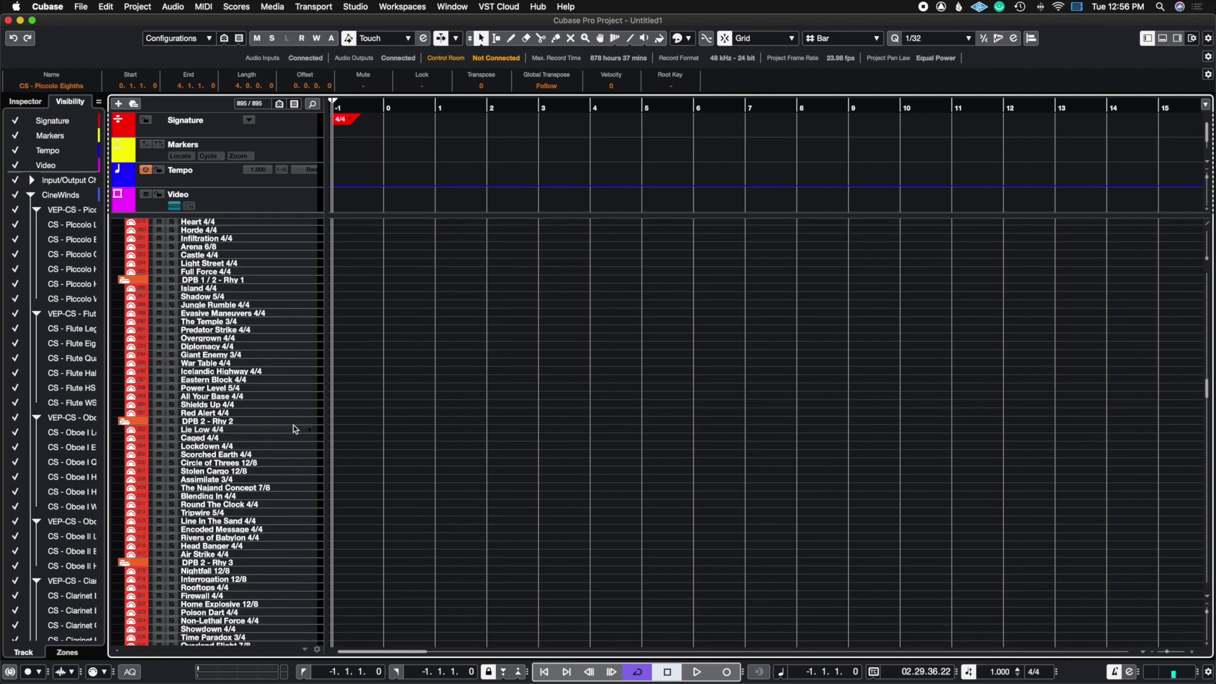
click(225, 39)
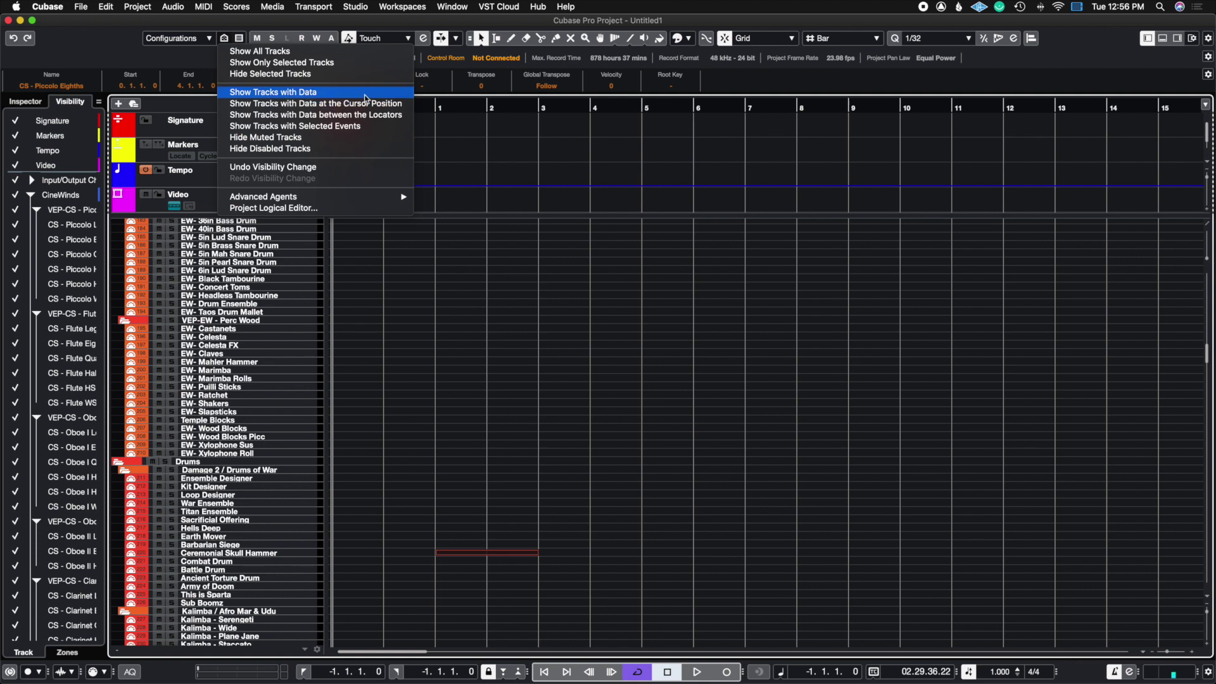
click(449, 287)
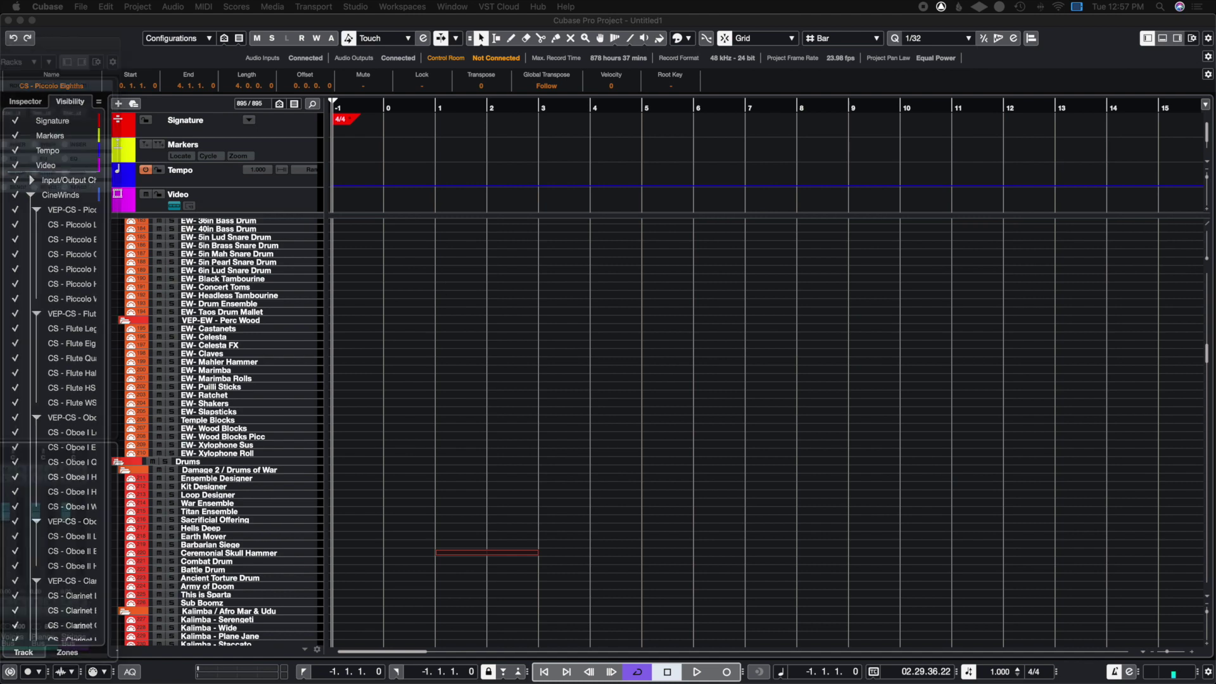
Open the MixConsole, check that Channel Visibility Configuration is part of its toolbar, and examine the channel visibility commands.
key(F3)
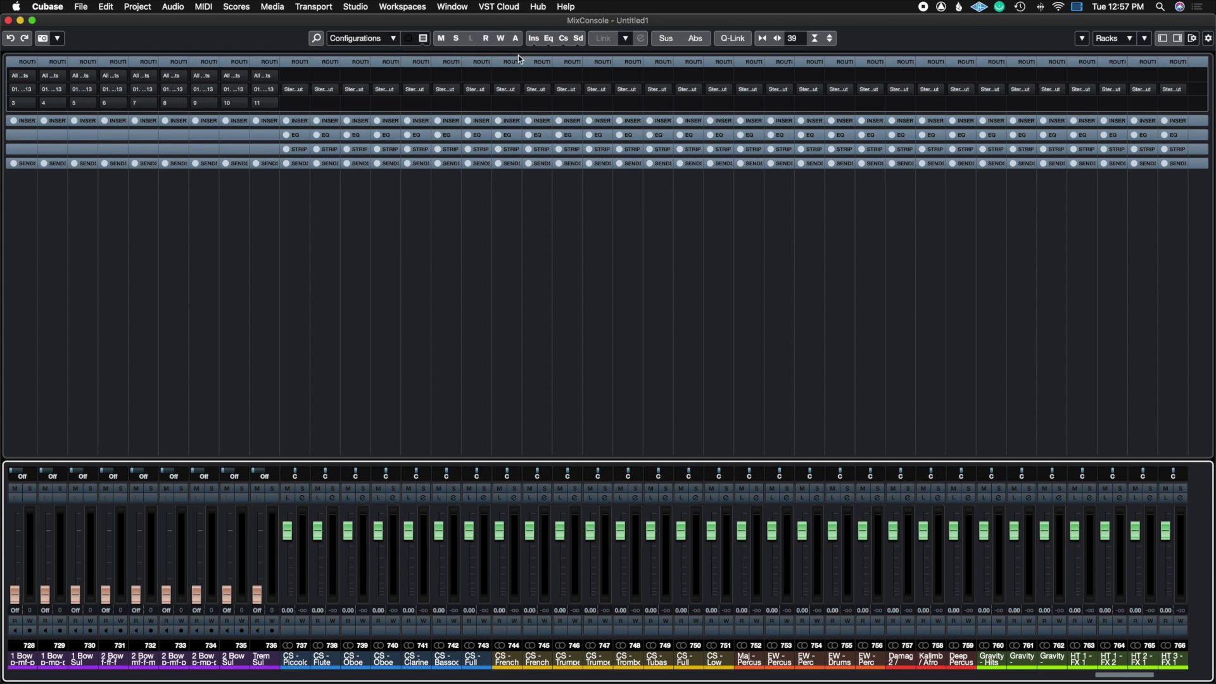
right_click(1210, 38)
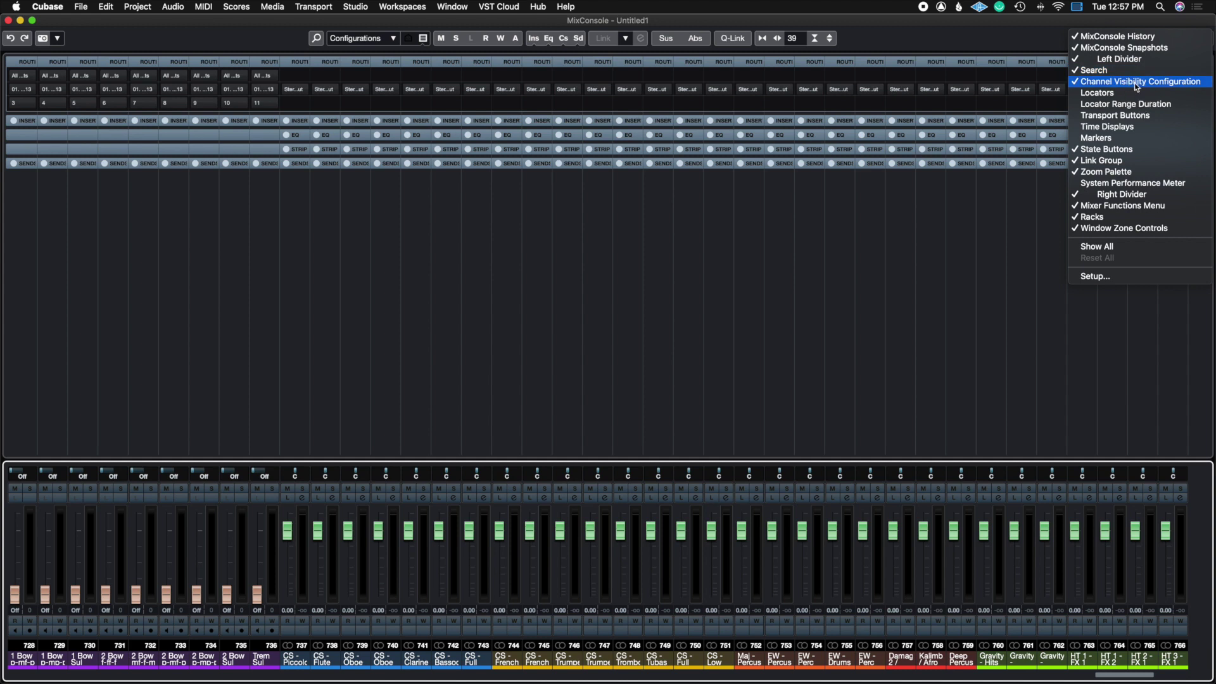
click(946, 38)
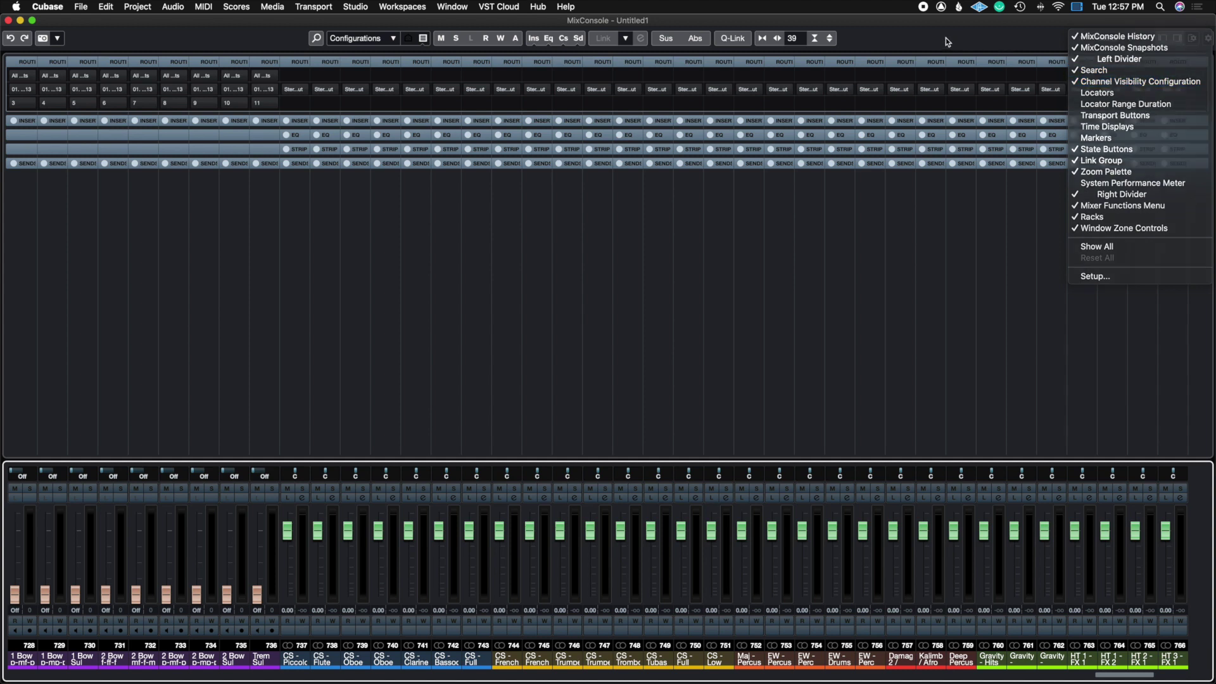
click(407, 40)
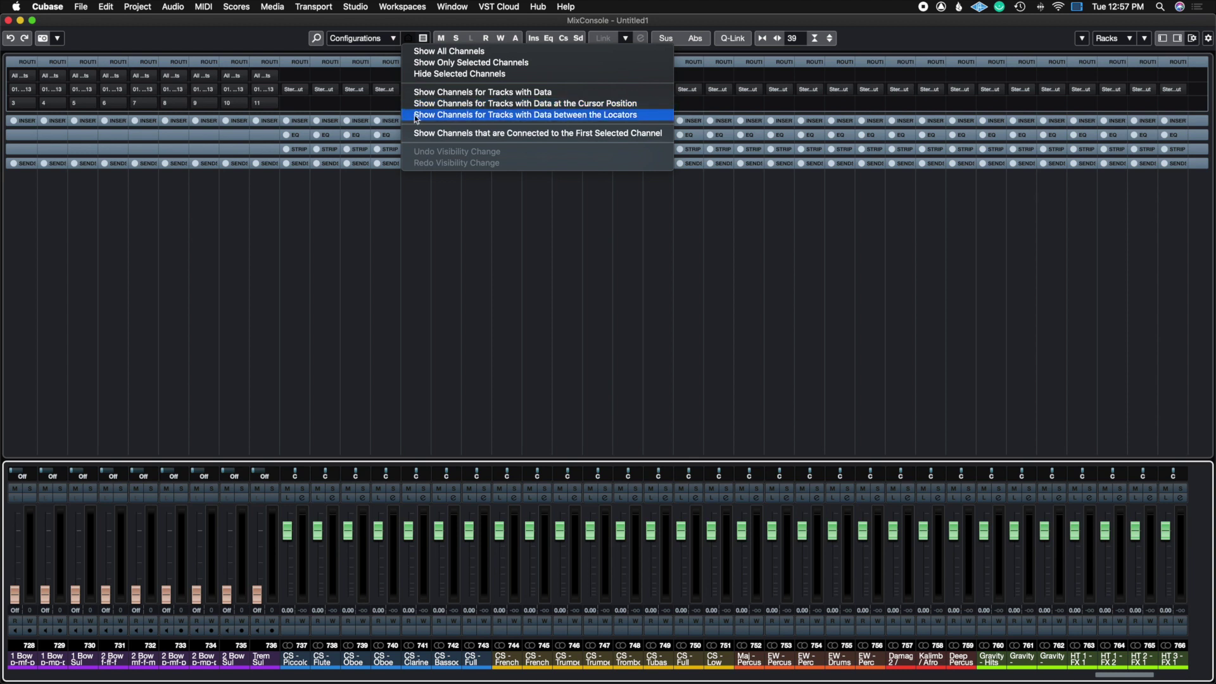
click(430, 204)
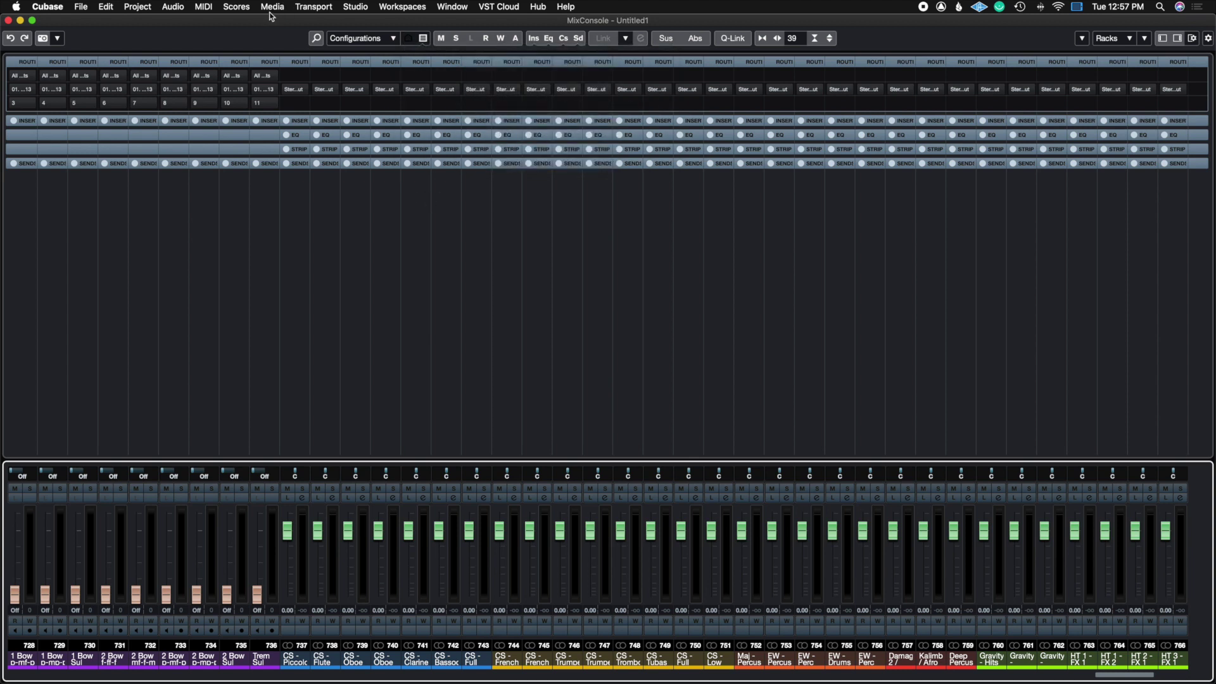
Hide all channel types in the MixConsole with the channel type filter.
drag(272, 19, 269, 58)
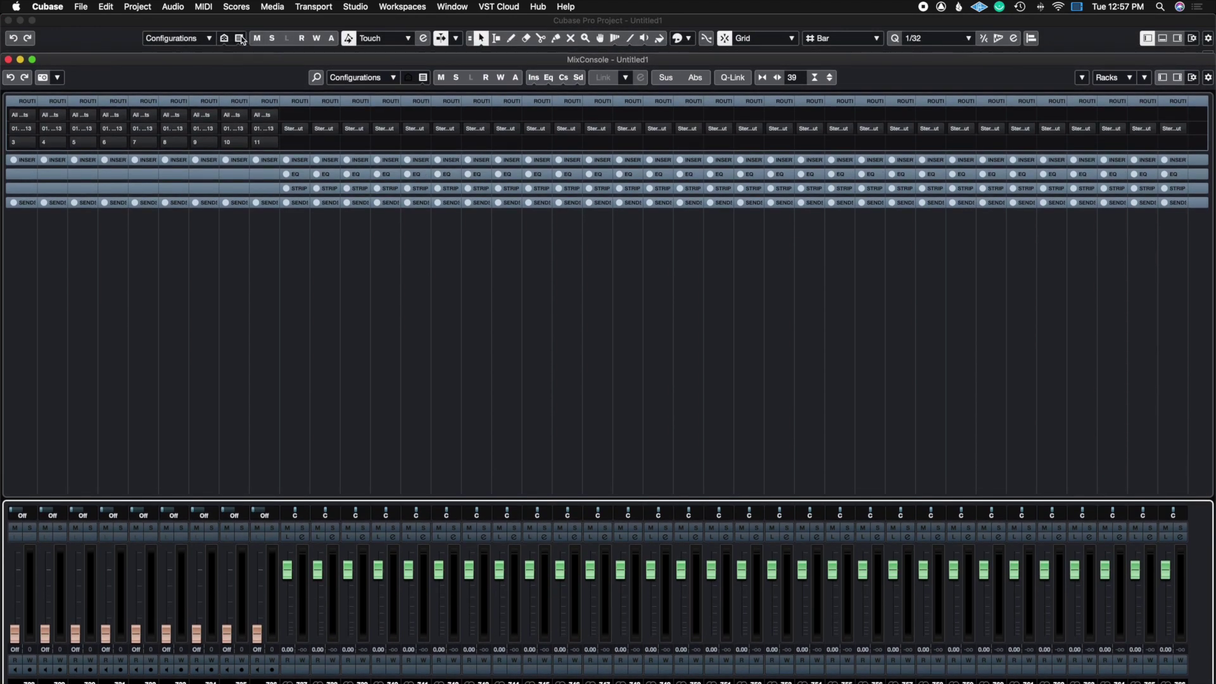
click(423, 80)
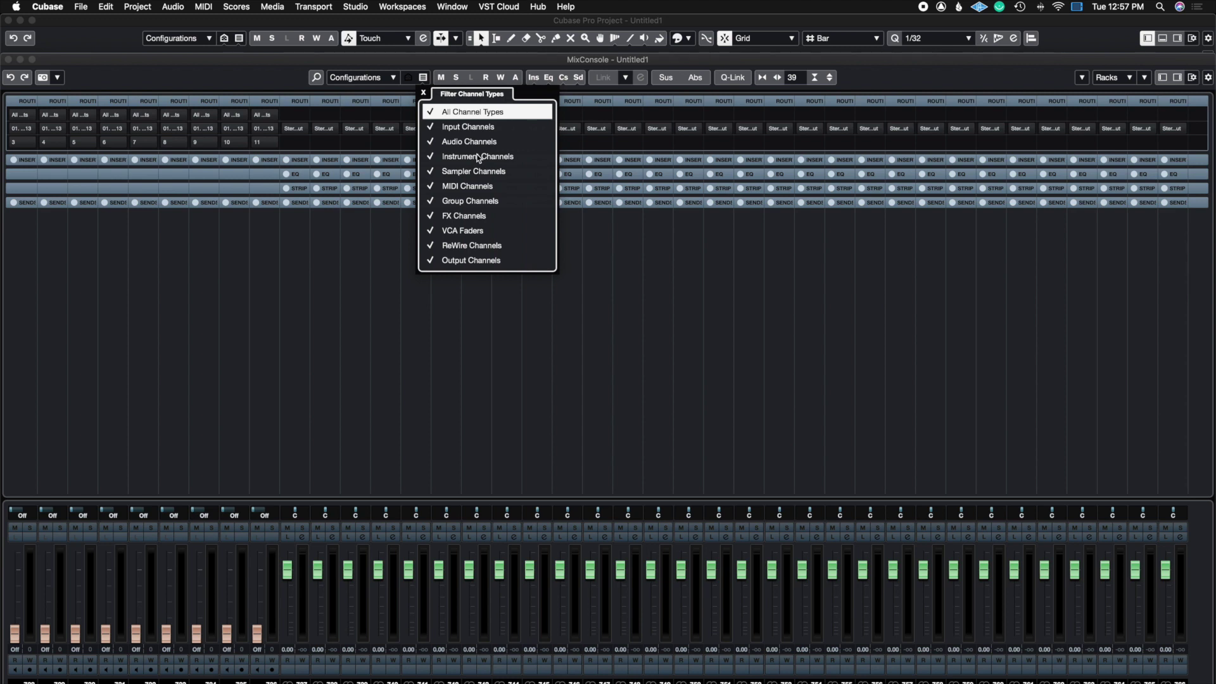
click(433, 112)
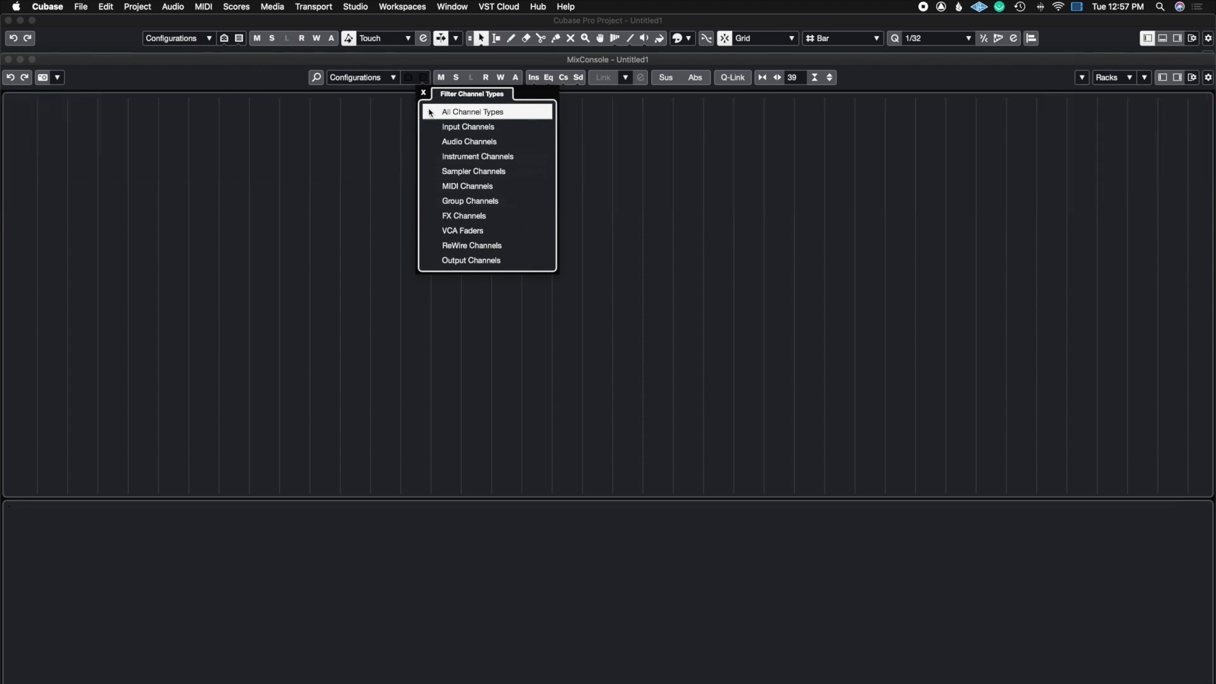
Lower the MixConsole window to view the track list in the project window, and move it back up.
drag(402, 56, 366, 398)
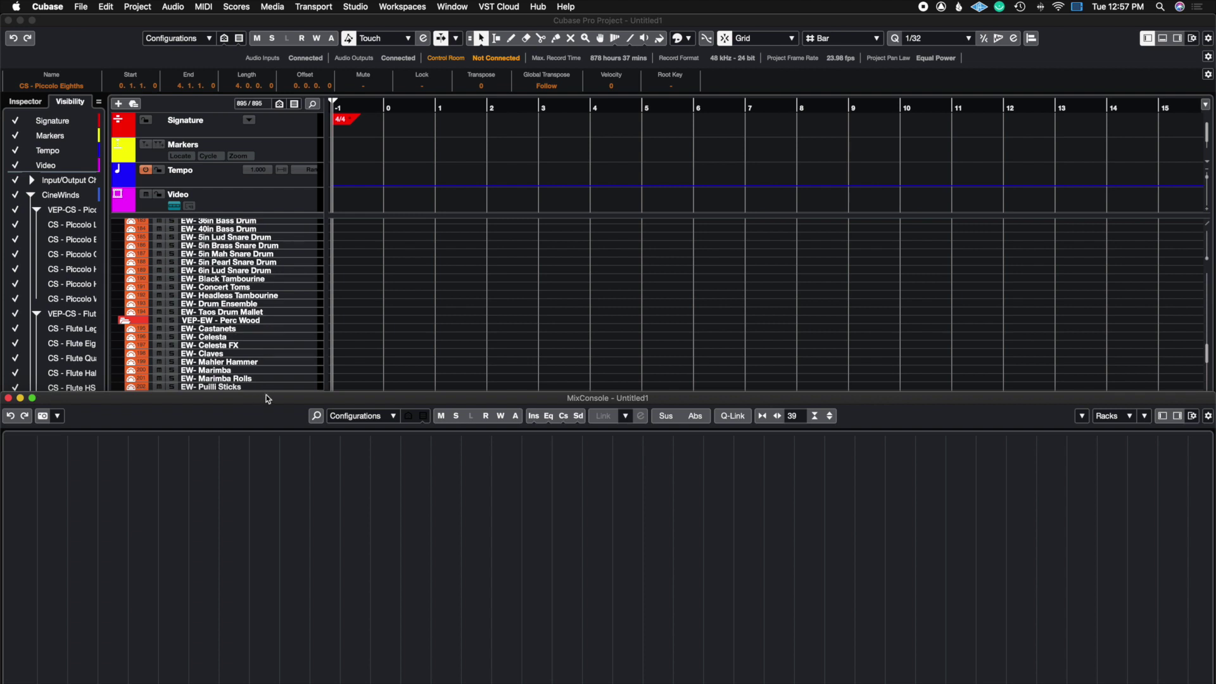
drag(267, 397, 270, 331)
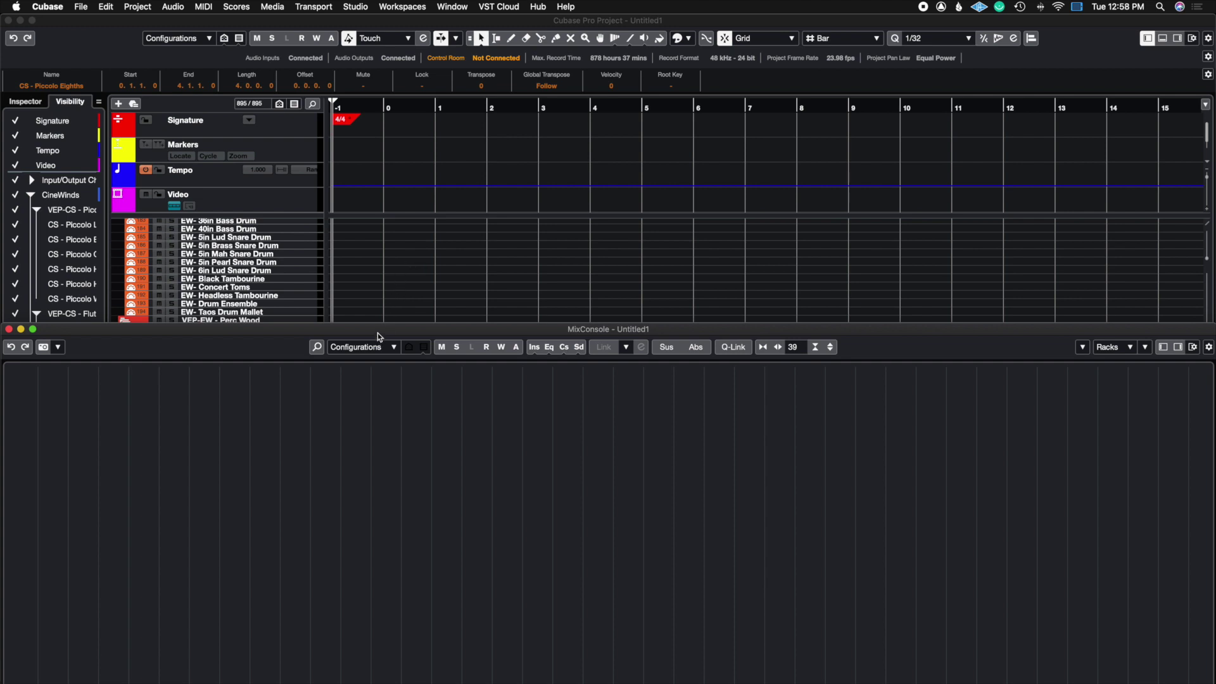
drag(378, 333, 377, 325)
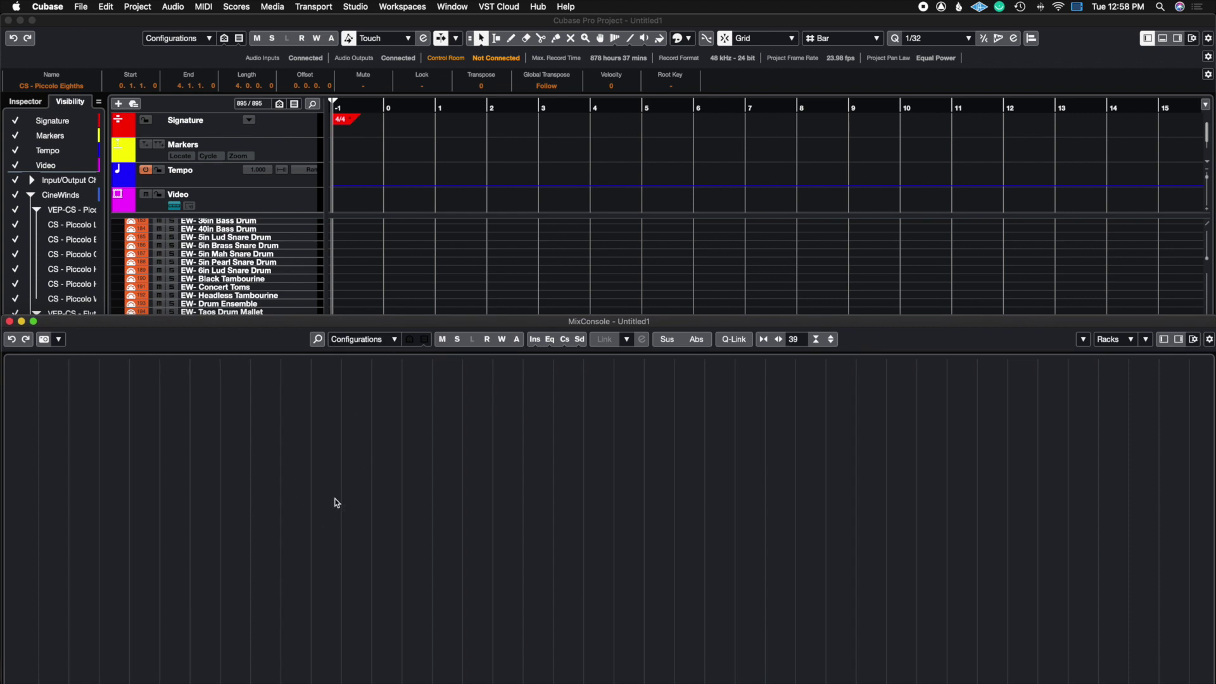
drag(406, 324, 397, 26)
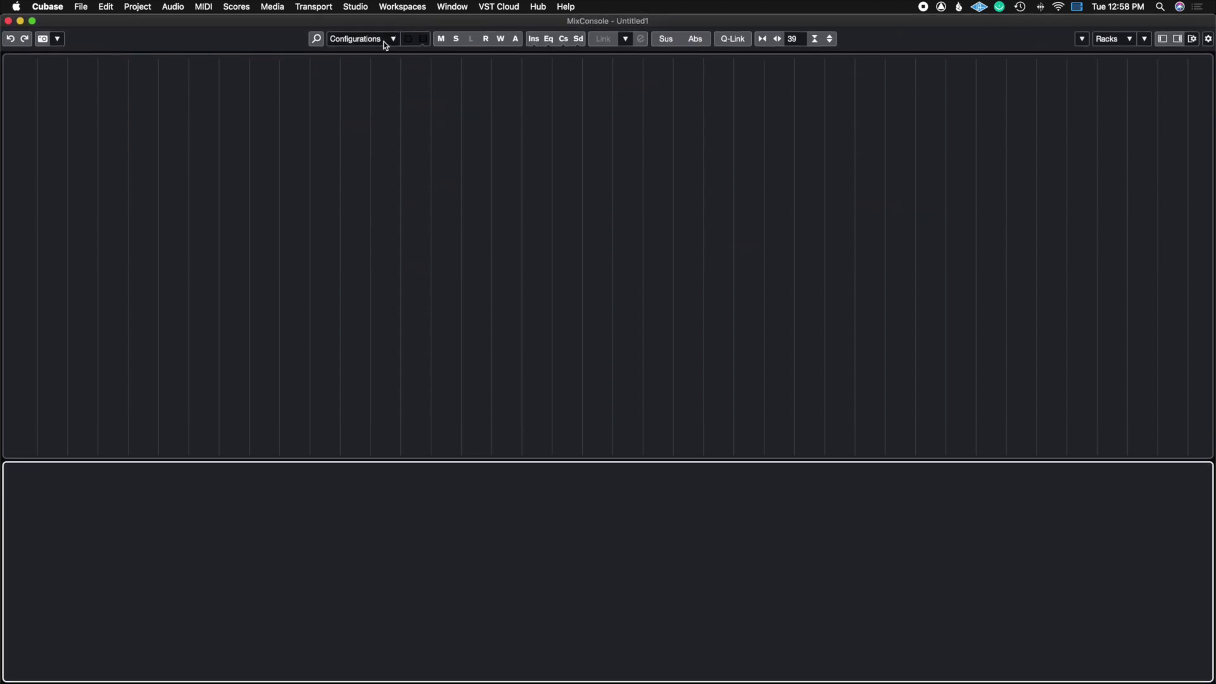
Filter the MixConsole to show only instrument channels.
click(426, 40)
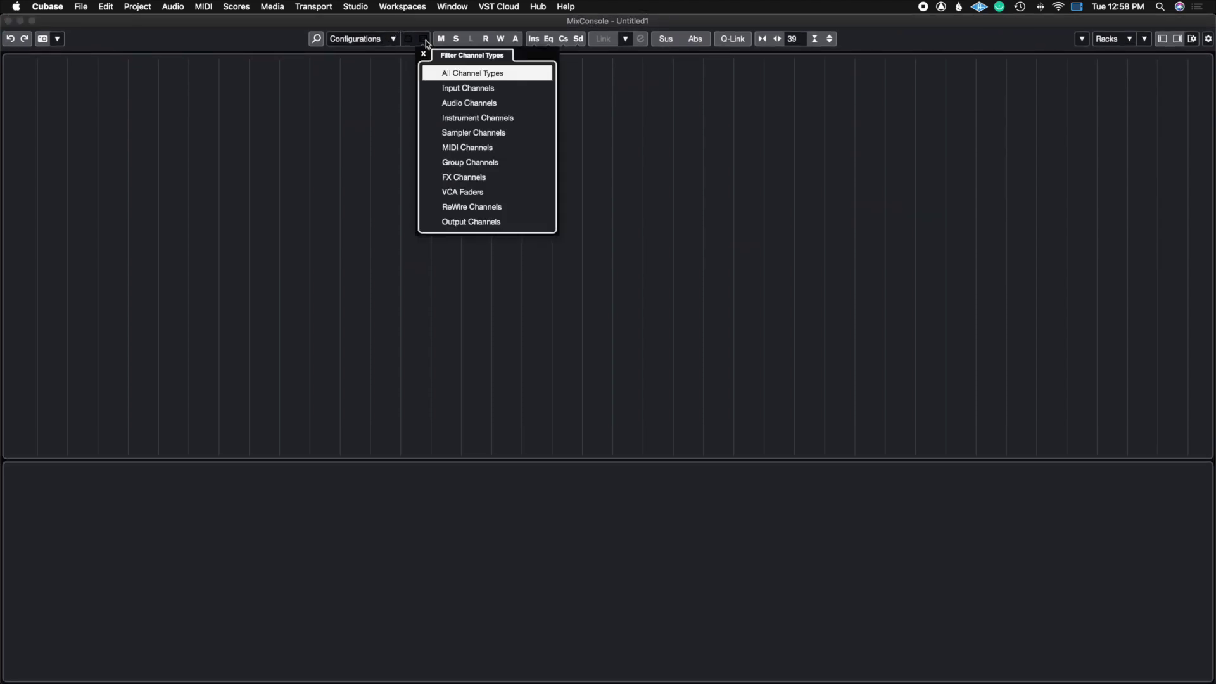
click(470, 119)
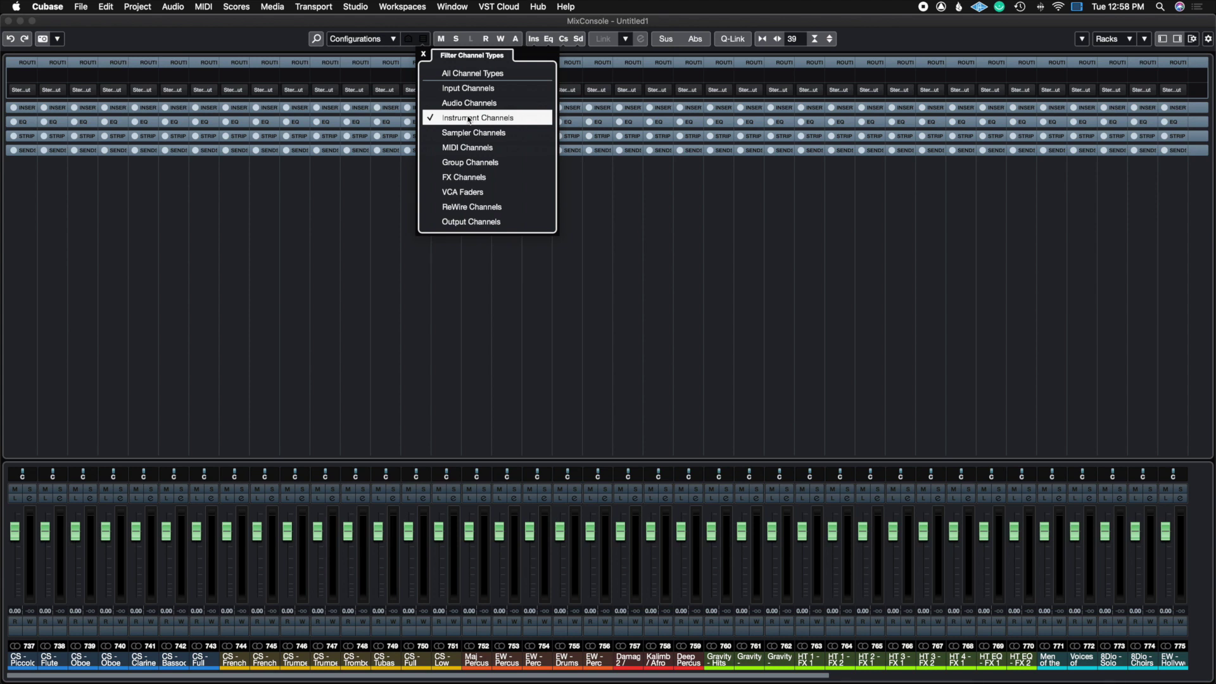
click(283, 677)
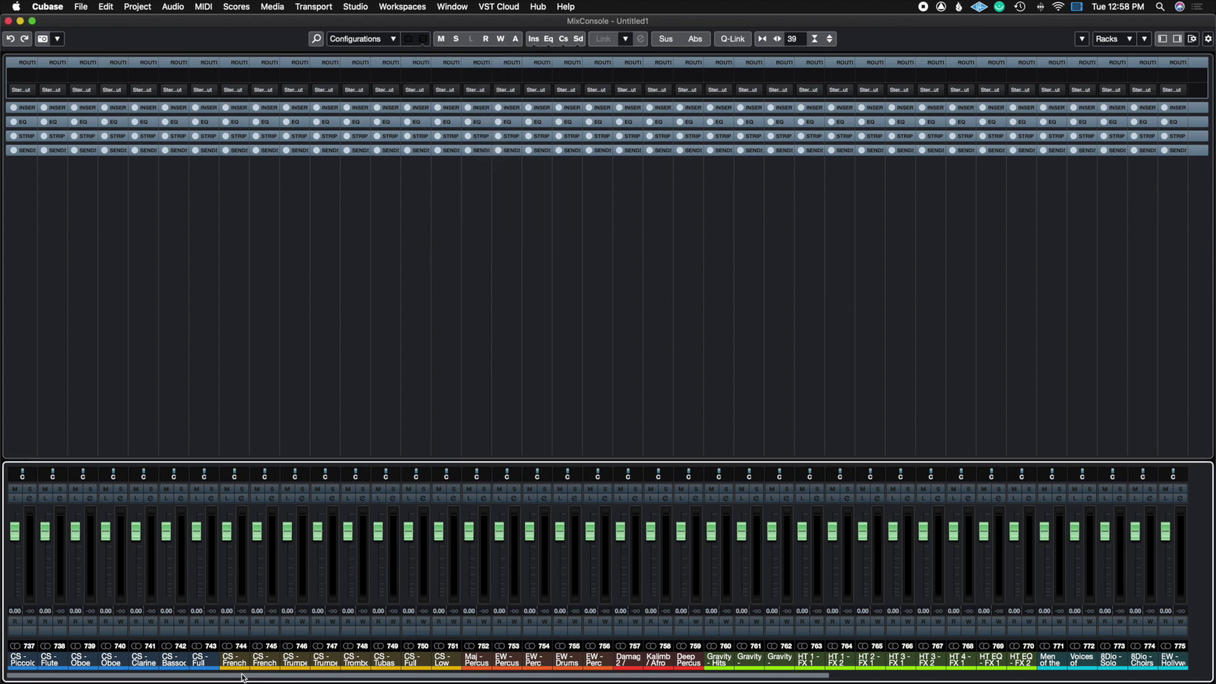
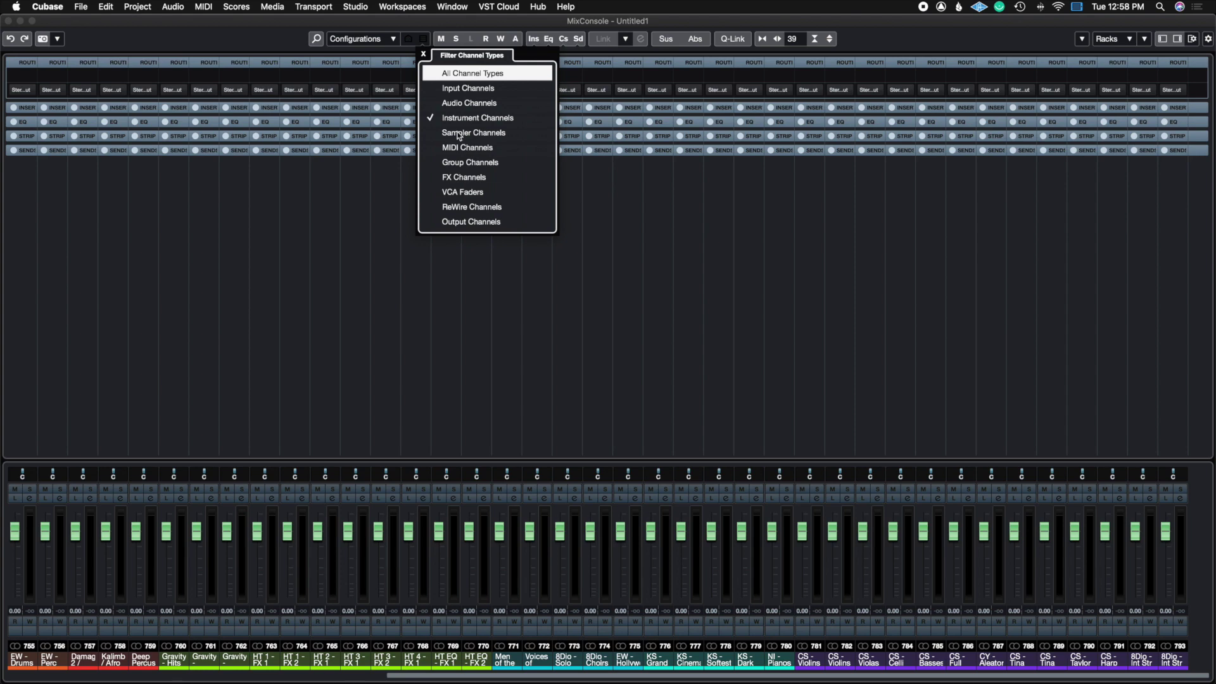
Switch the channel type filter from instrument channels to MIDI channels only and look along the MIDI faders.
click(455, 148)
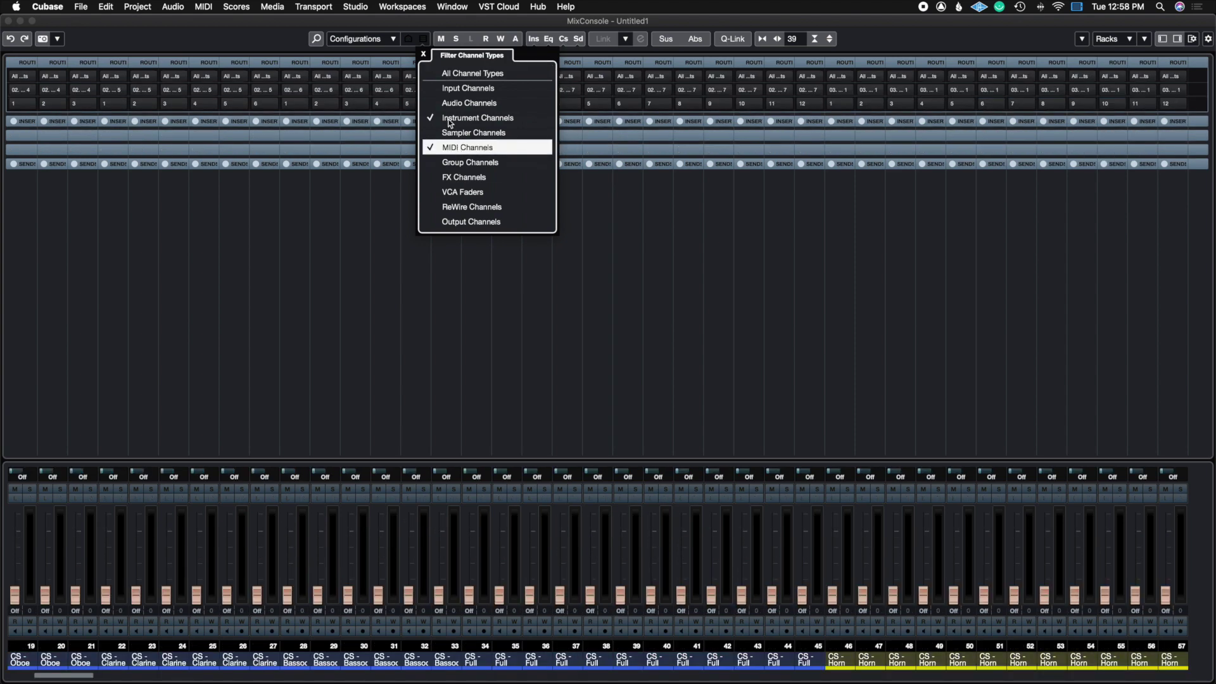
click(451, 120)
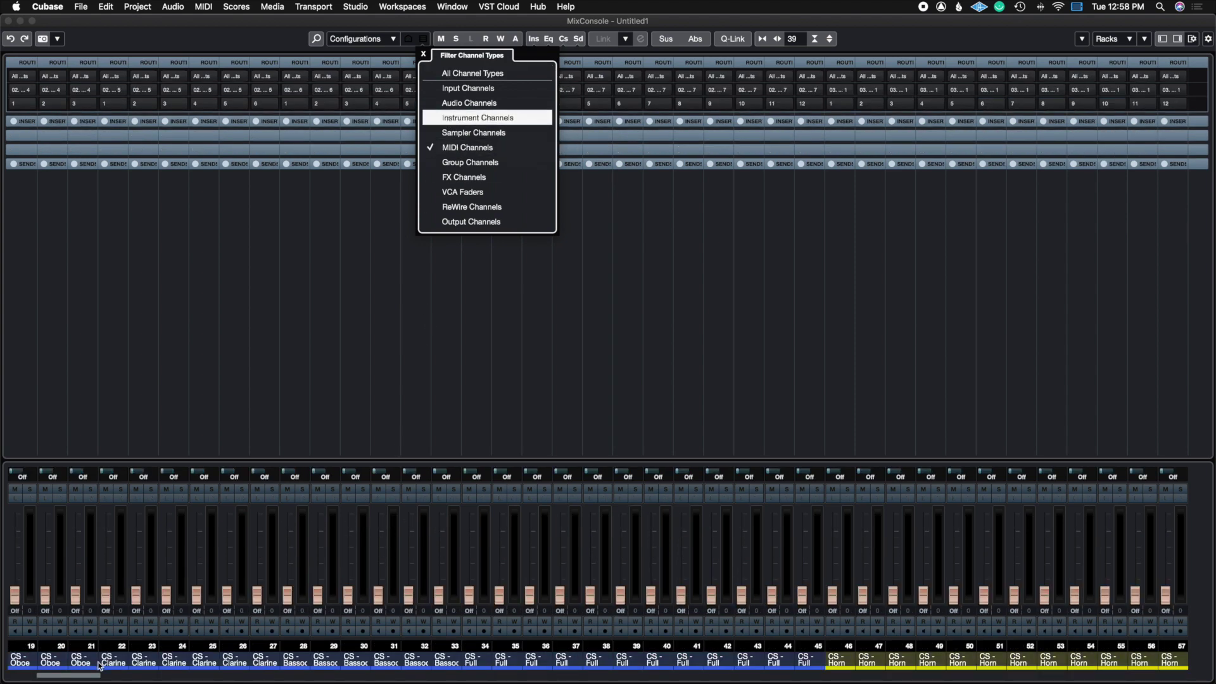
click(85, 676)
drag(55, 678, 935, 681)
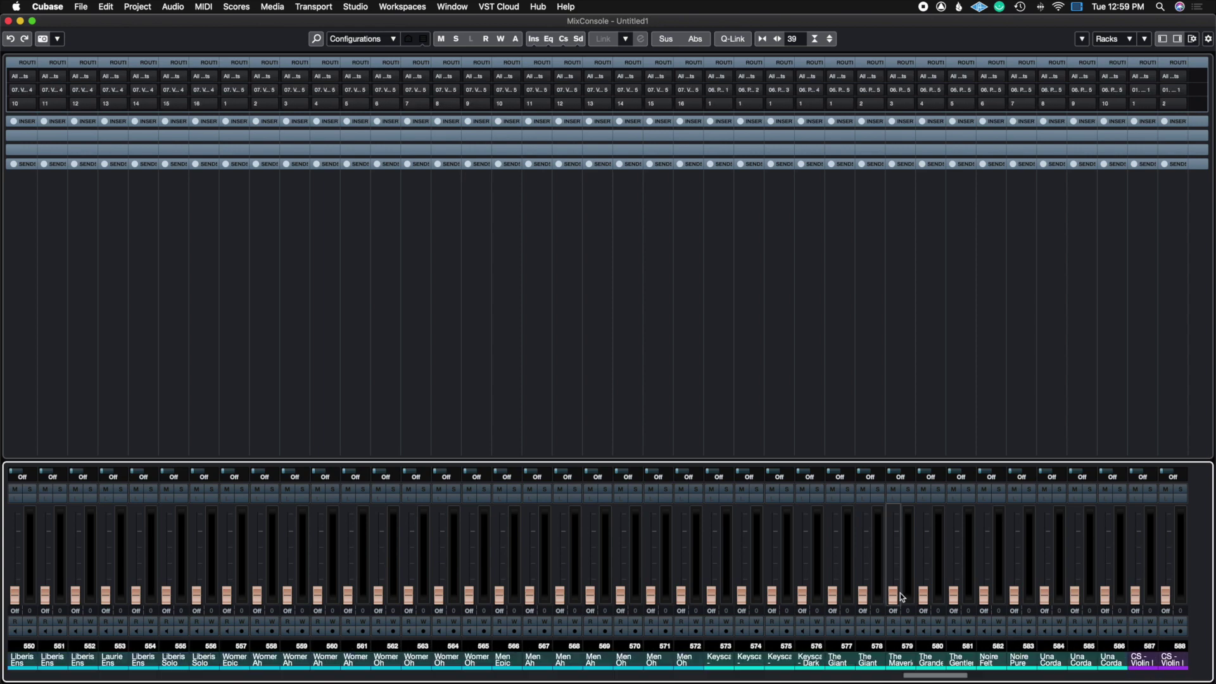
Filter out the MIDI channels and show the instrument, audio and group channels instead, including the buses.
click(427, 40)
click(432, 150)
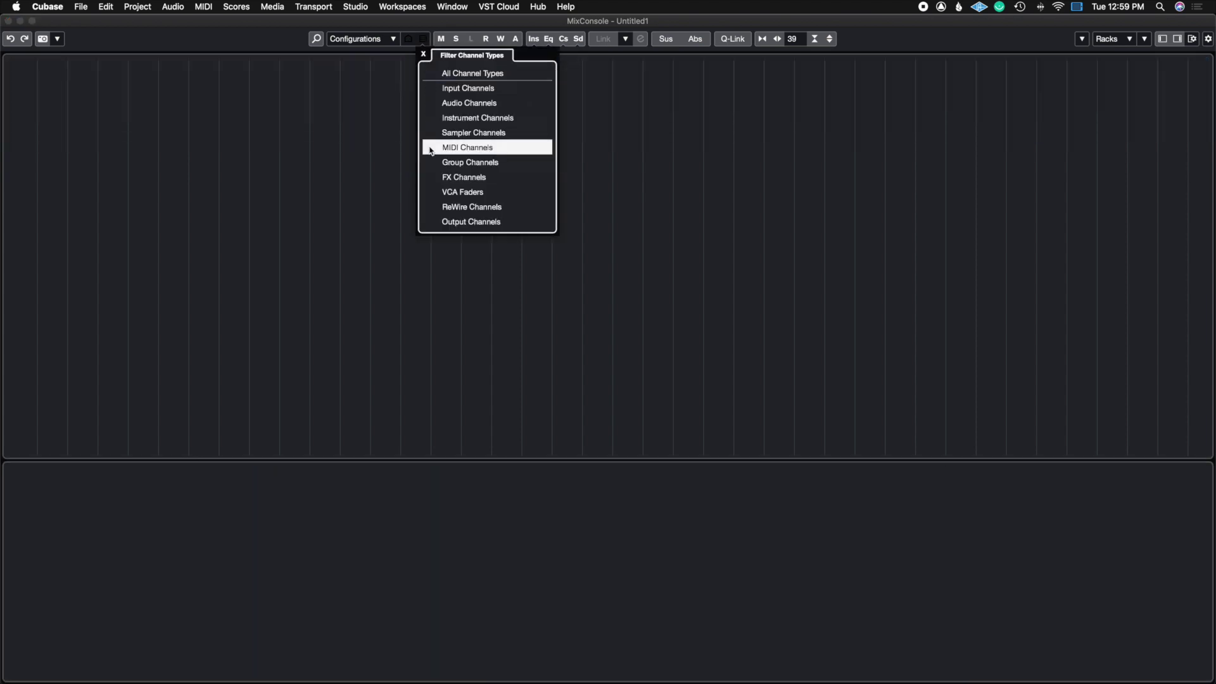
click(475, 120)
click(467, 104)
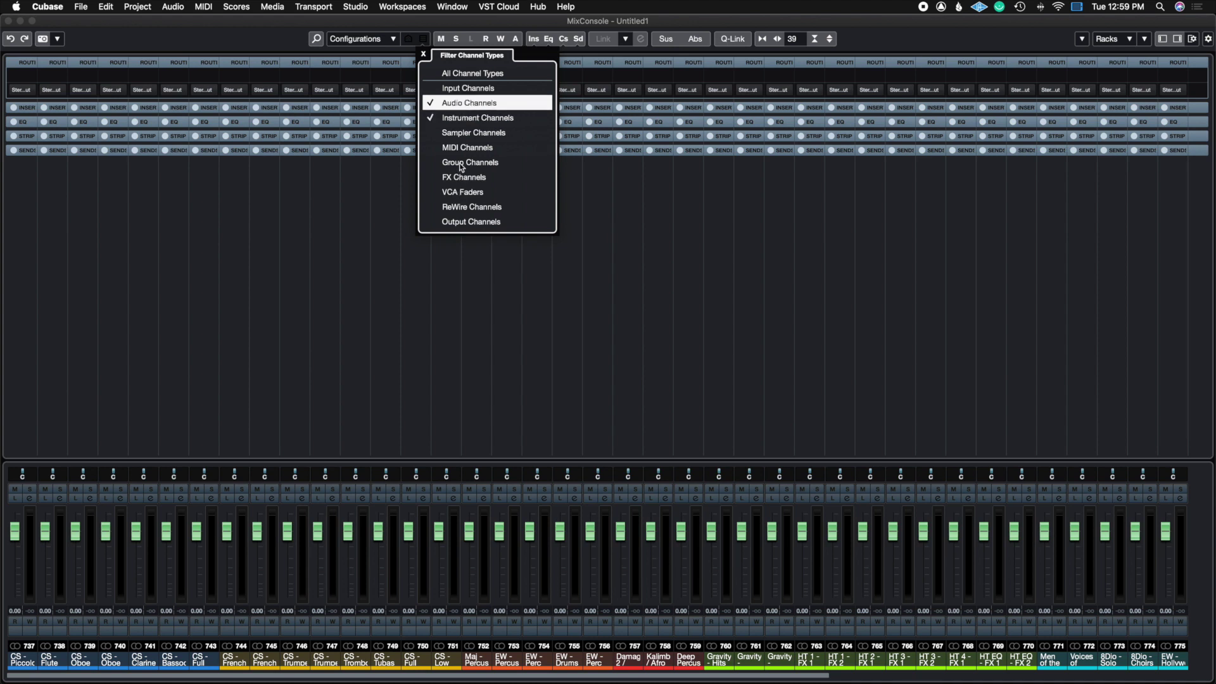
click(430, 677)
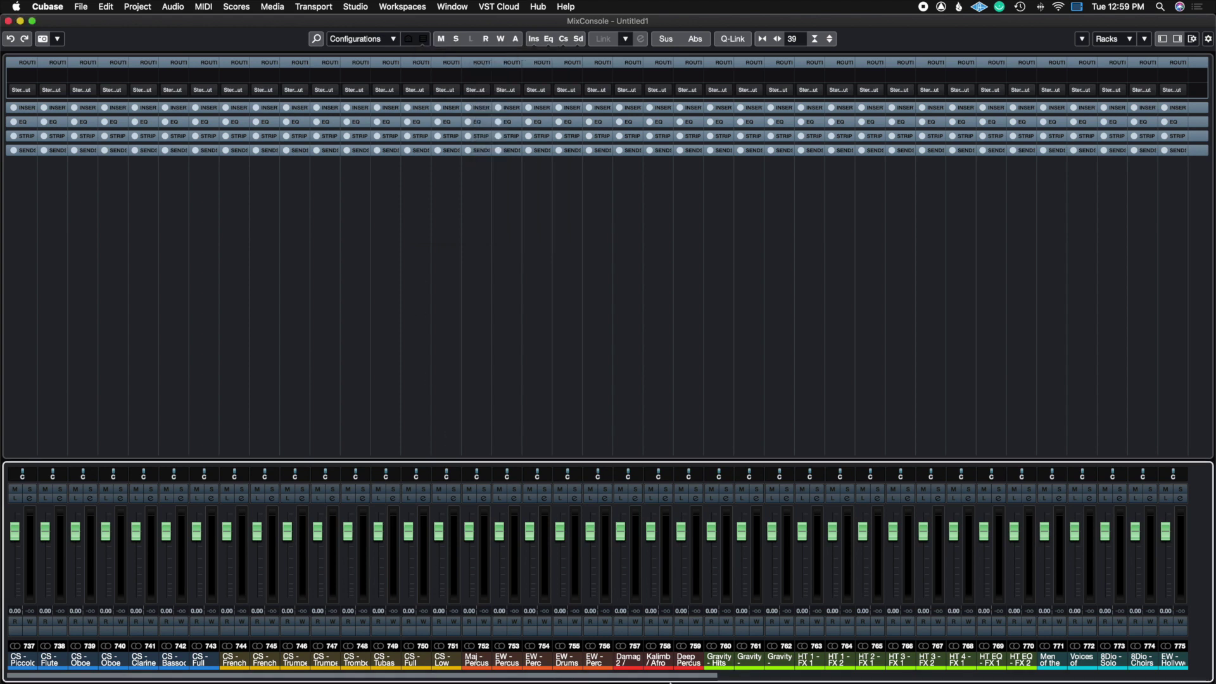
mouse_move(735, 680)
scroll(1010, 671, right, 10)
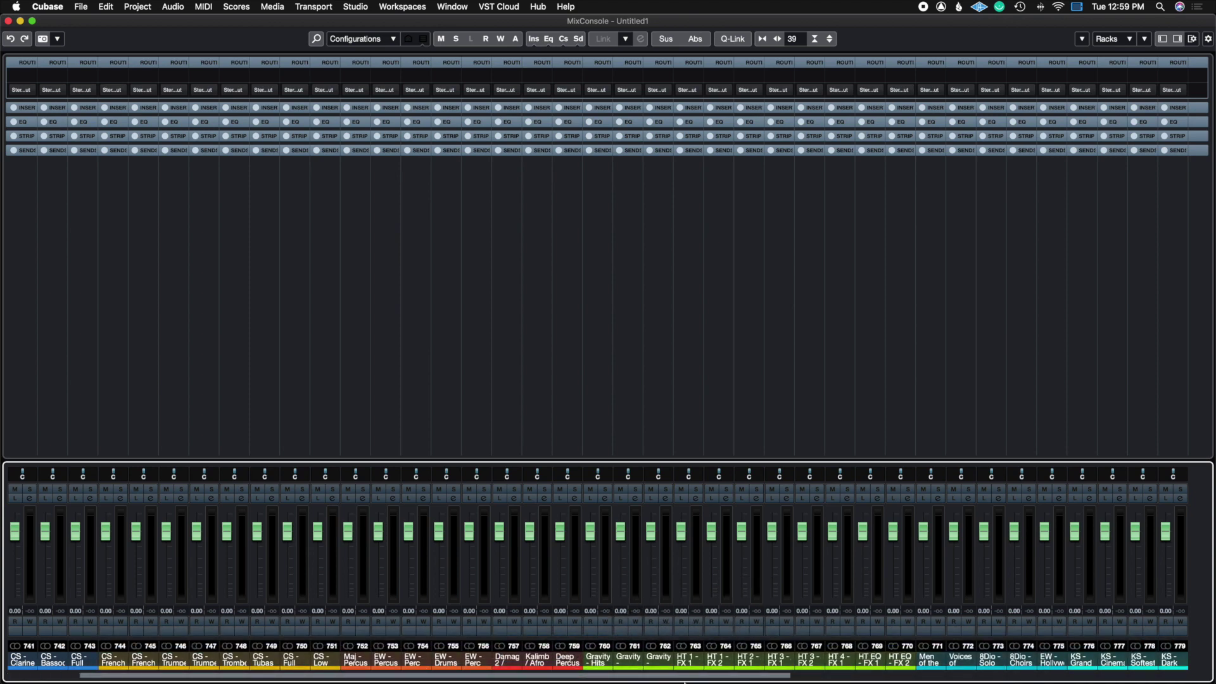
scroll(1010, 682, right, 1)
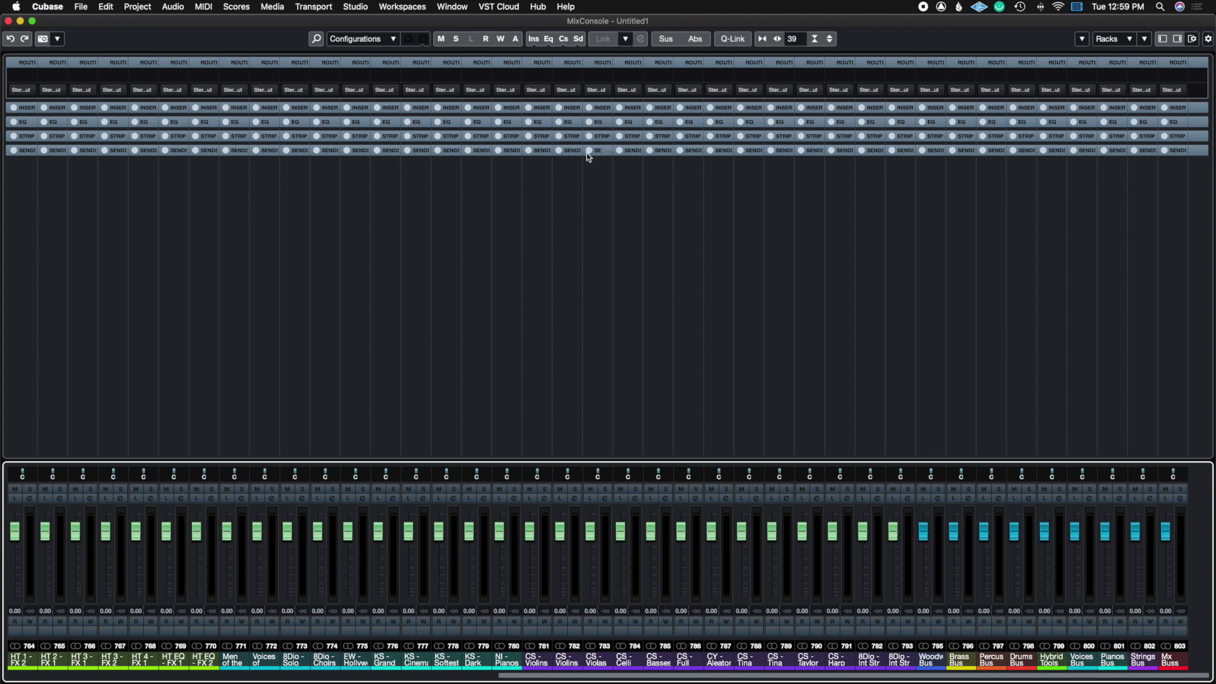
Add output channels to the channel type filter and bring the Stereo Out fader into view.
click(419, 38)
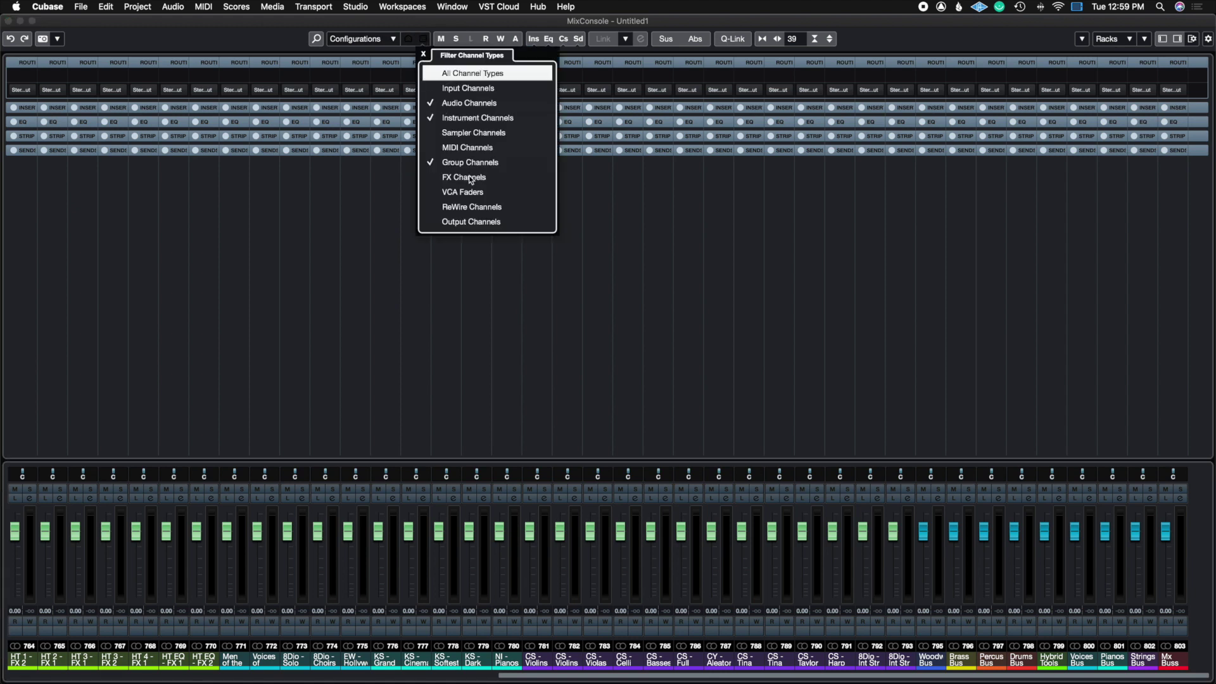
click(480, 223)
click(689, 568)
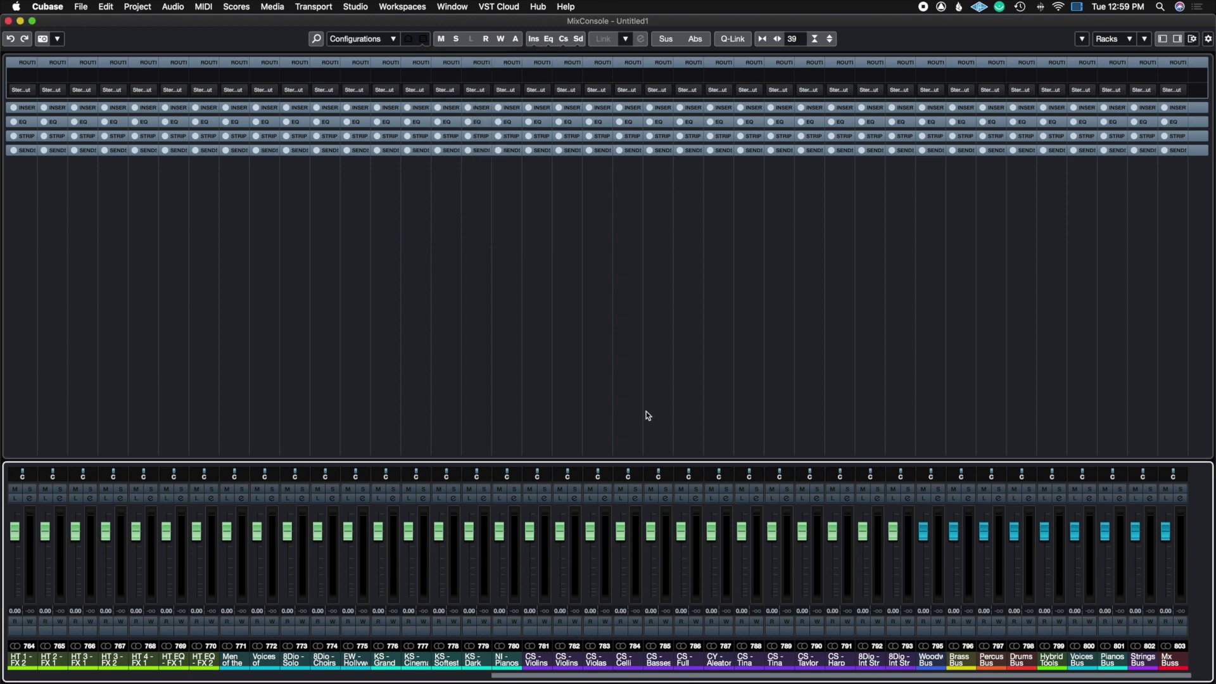
drag(630, 676, 695, 632)
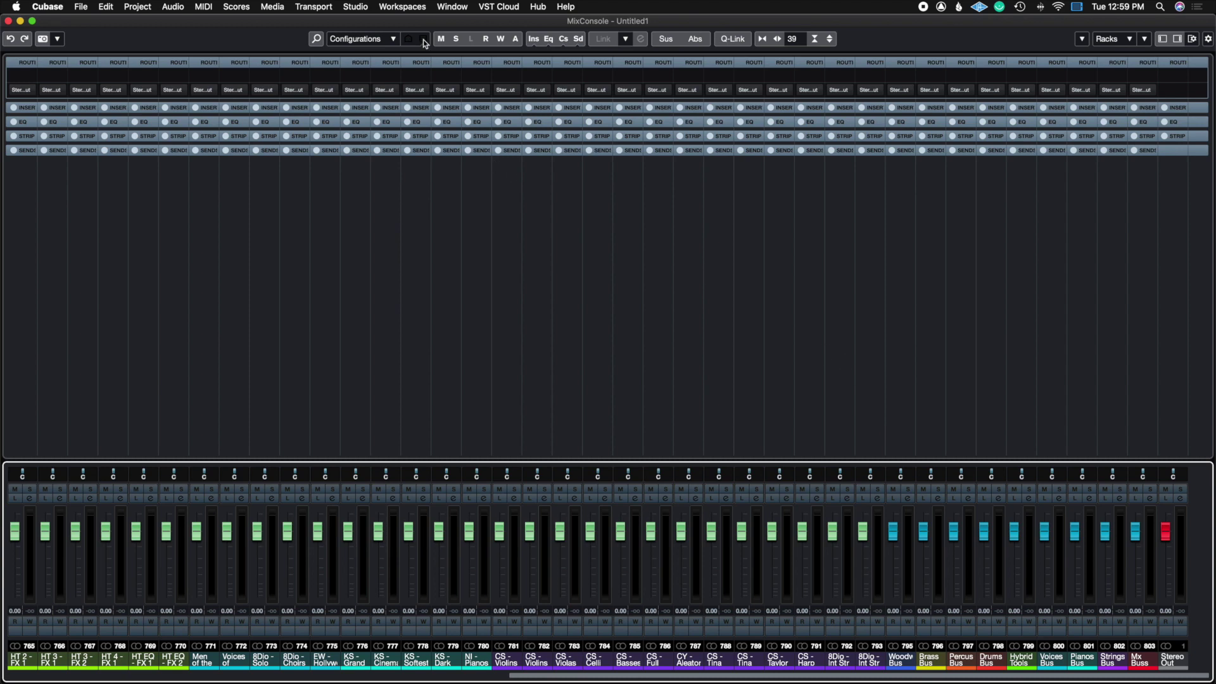
Close the MixConsole and deselect all parts in the project window.
click(9, 21)
click(519, 372)
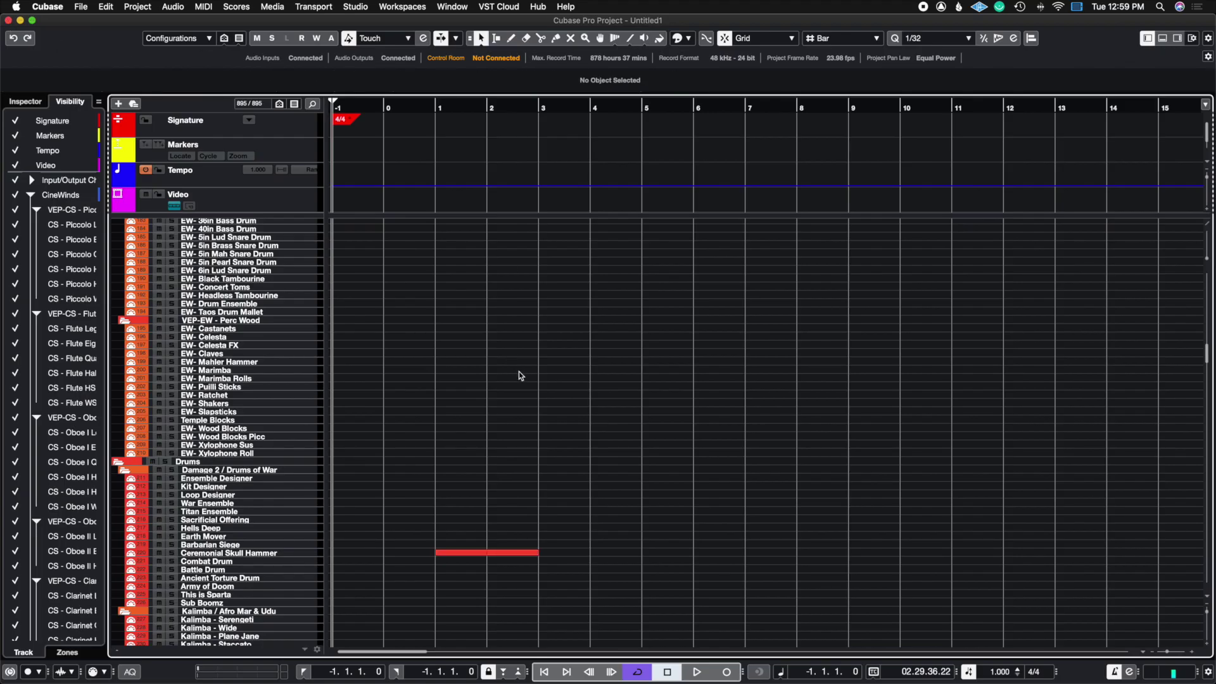